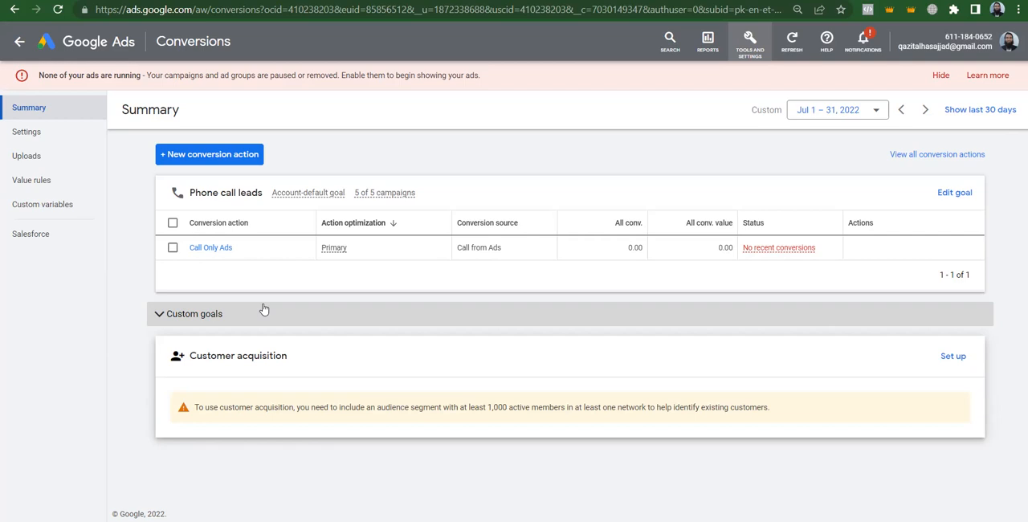
pyautogui.click(236, 155)
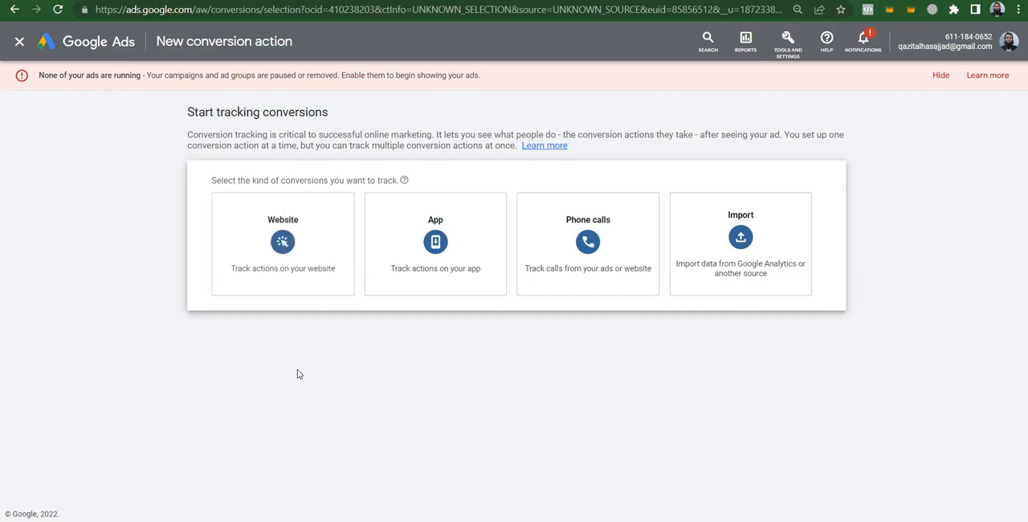
pyautogui.click(290, 228)
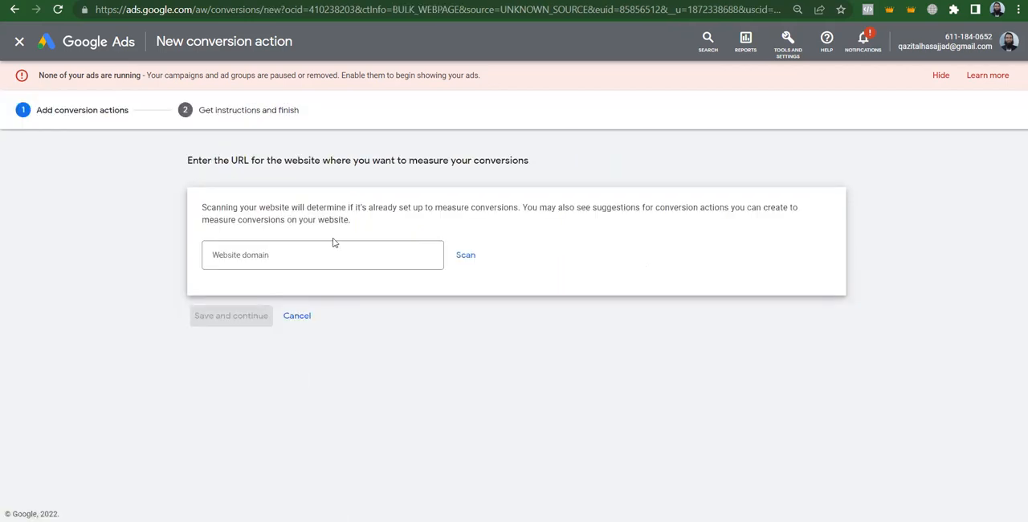
pyautogui.click(289, 249)
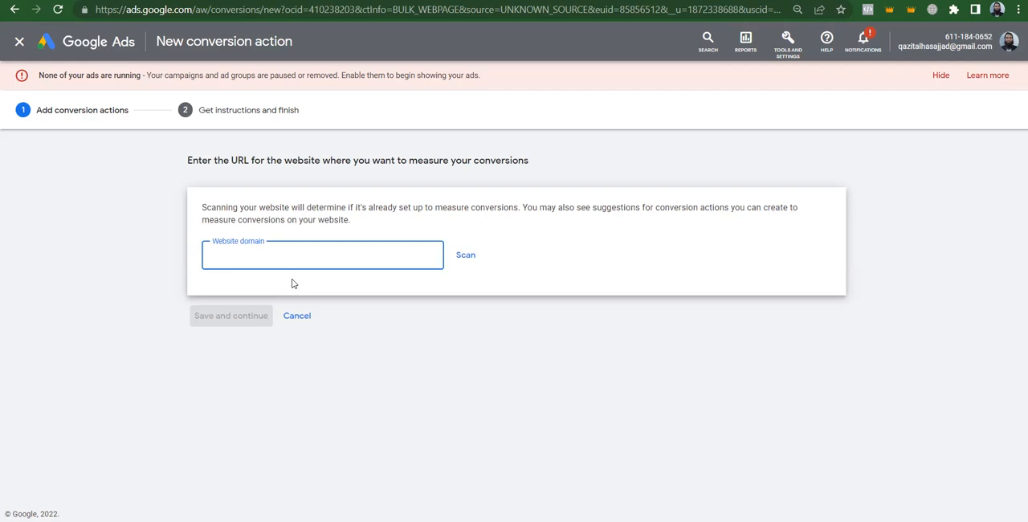
pyautogui.write('www.gulahmedshop.com')
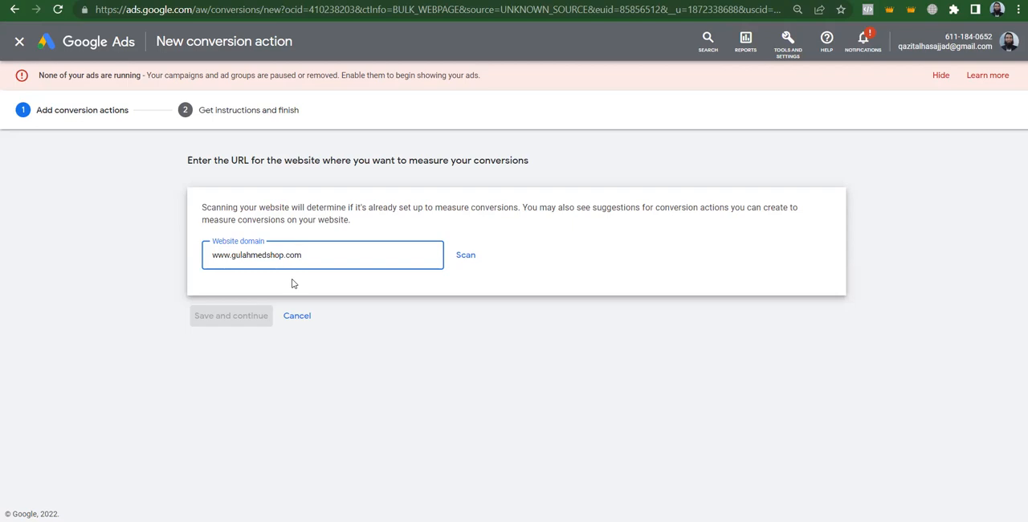
pyautogui.click(438, 313)
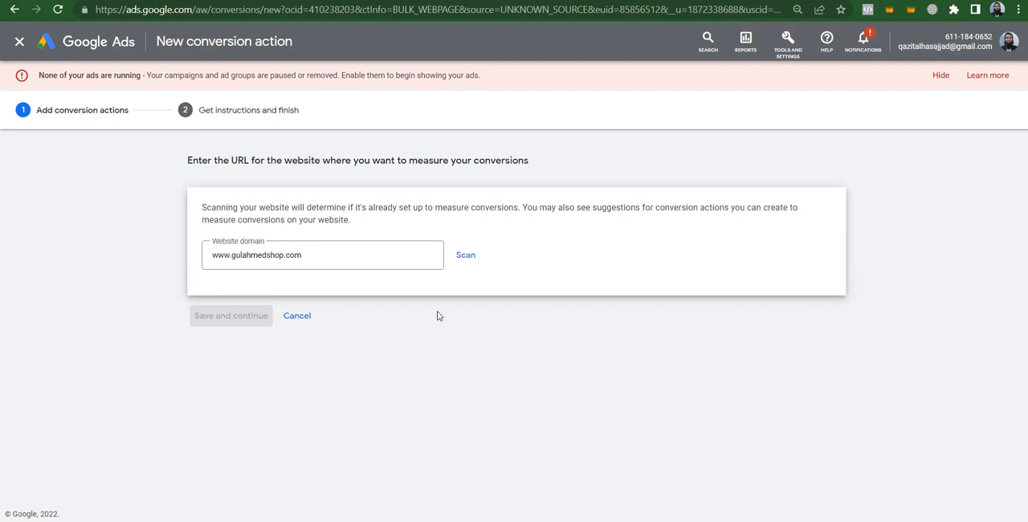
pyautogui.click(340, 249)
pyautogui.click(461, 255)
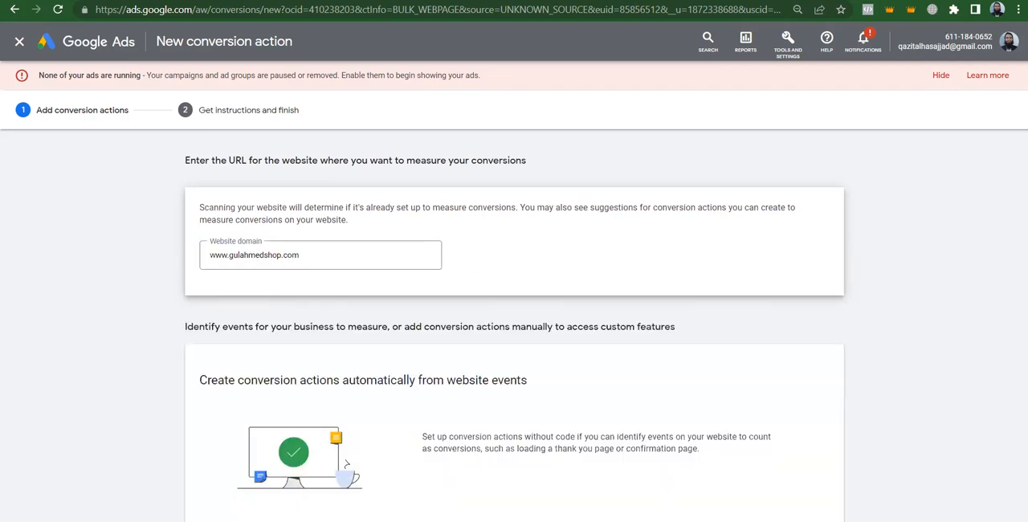
# Review the options for creating conversion actions automatically from website events and manually using code
pyautogui.scroll(-2, 954, 174)
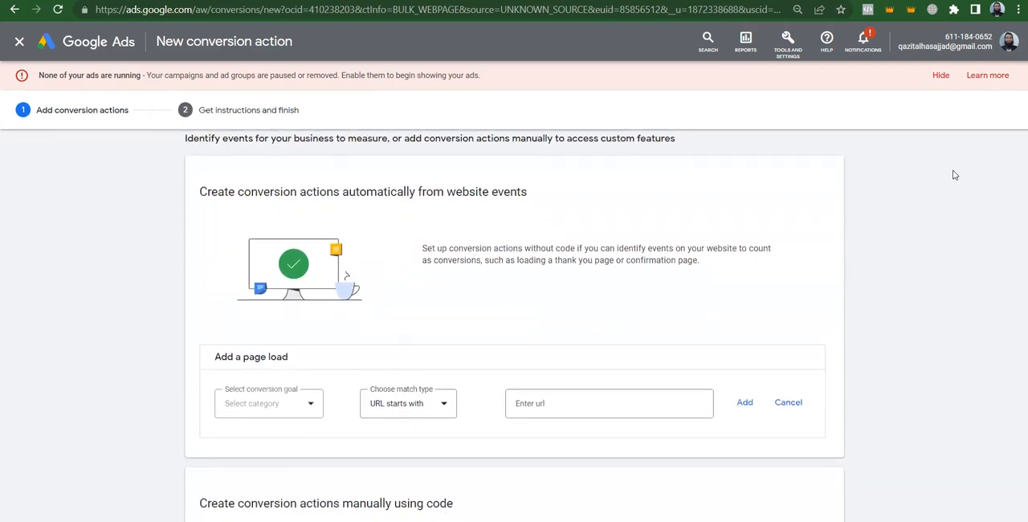
pyautogui.scroll(-2, 954, 175)
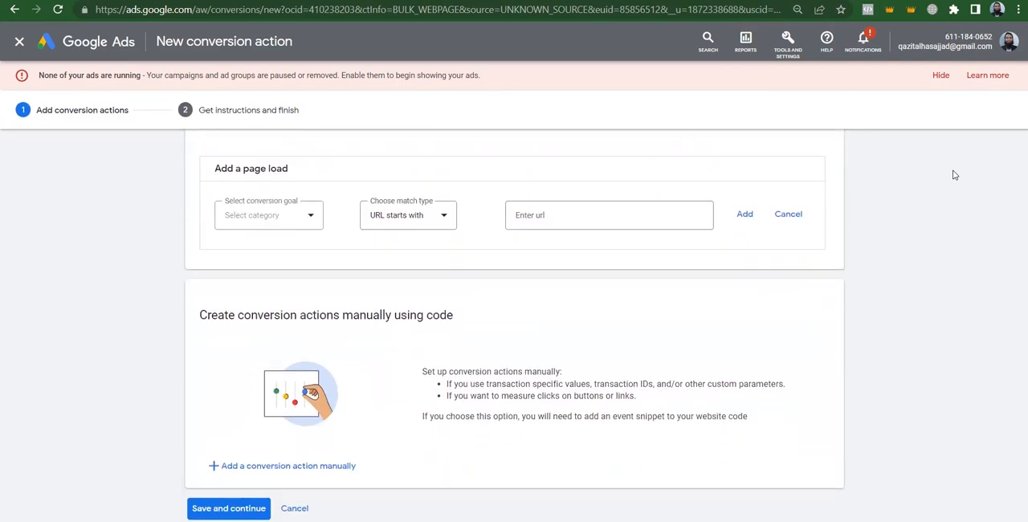
pyautogui.scroll(2, 954, 175)
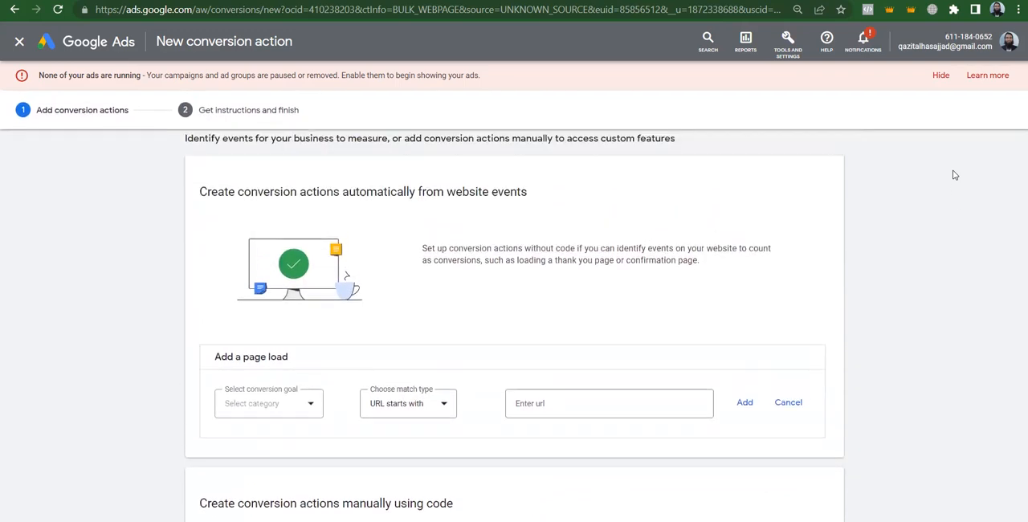
pyautogui.scroll(-1, 955, 175)
pyautogui.scroll(1, 955, 175)
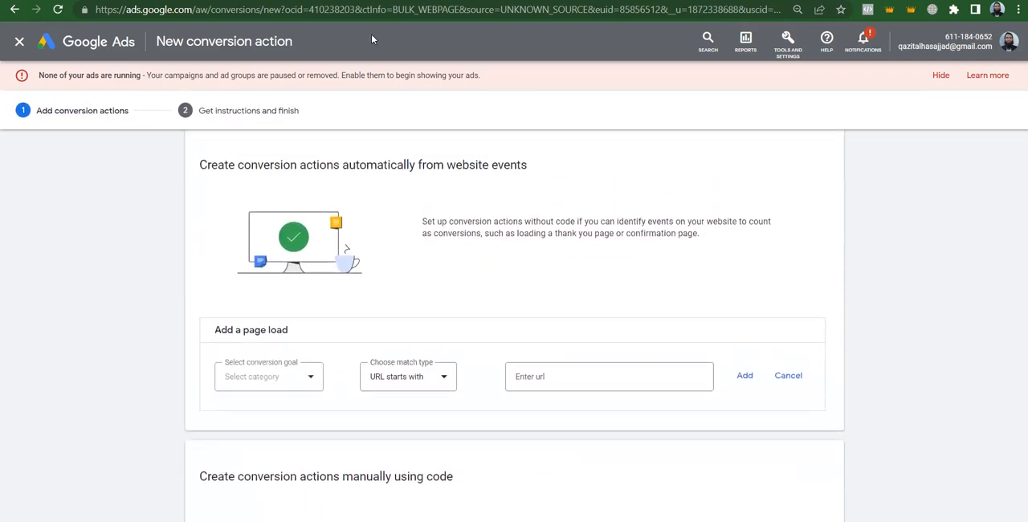
pyautogui.tripleClick(287, 164)
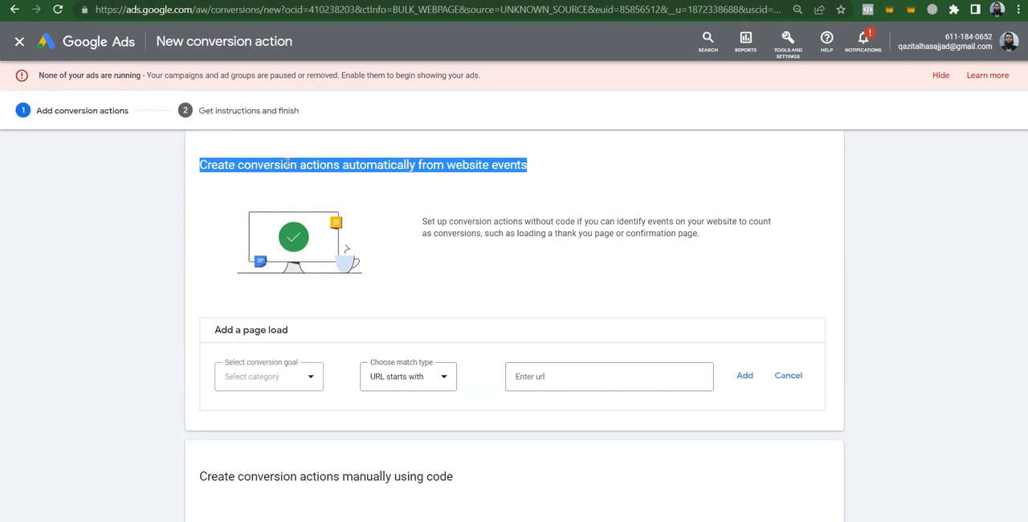
pyautogui.tripleClick(229, 476)
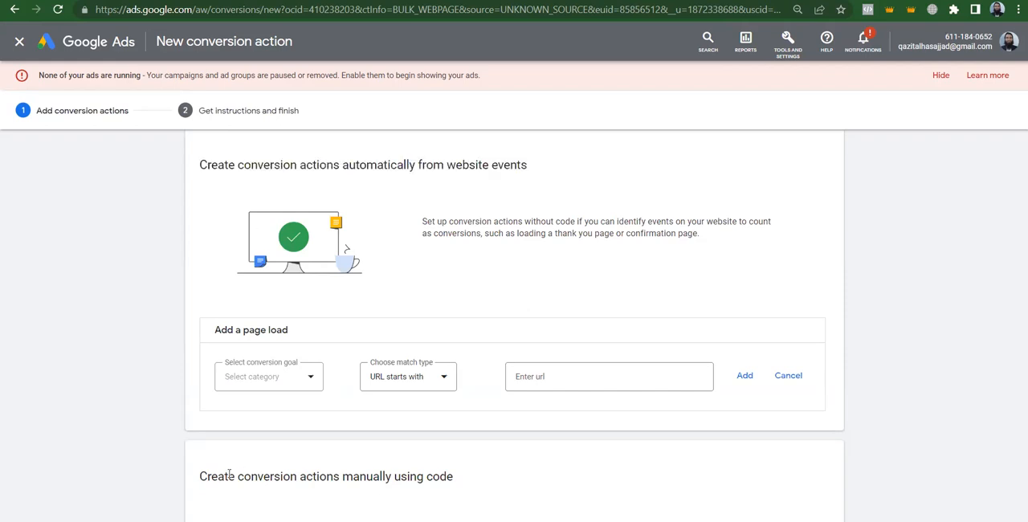
pyautogui.click(859, 382)
pyautogui.tripleClick(267, 166)
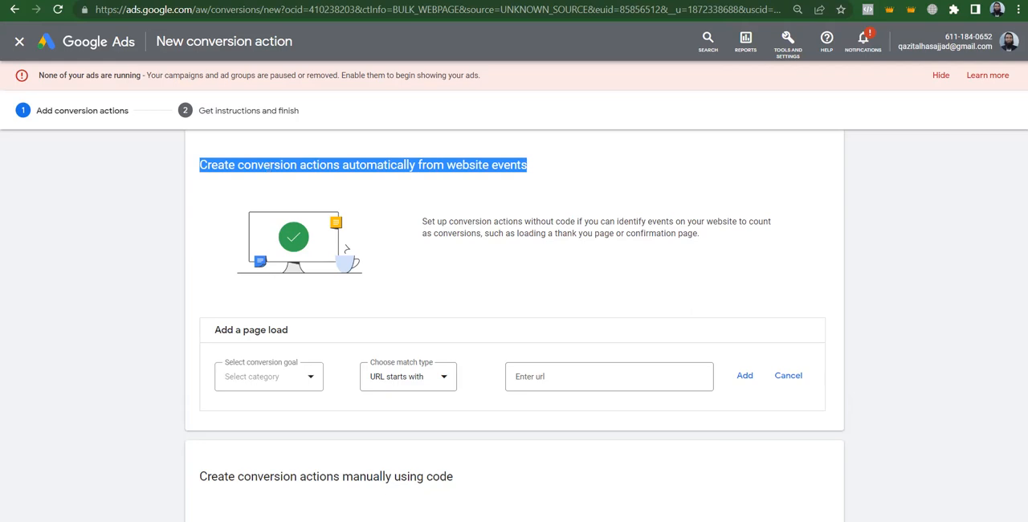
pyautogui.hotkey('ctrl', 't')
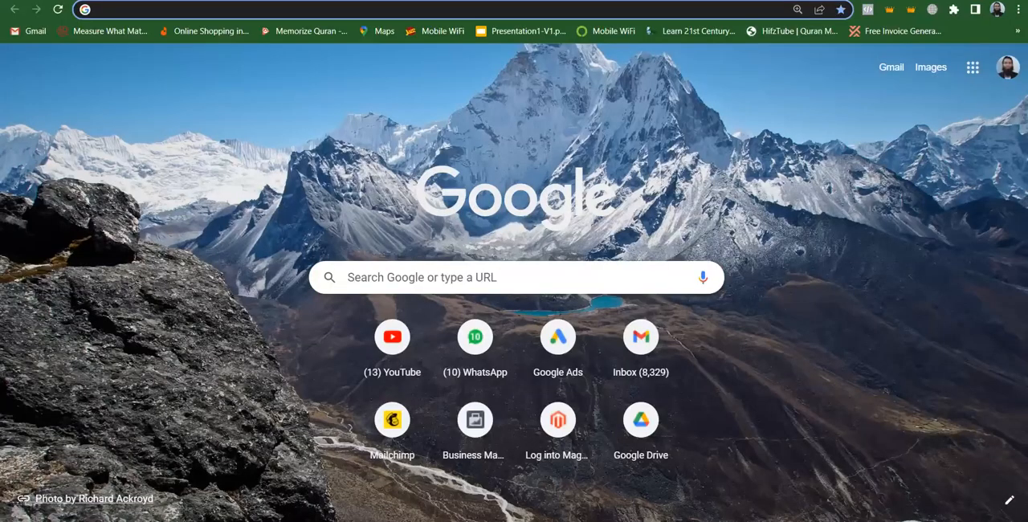
pyautogui.write('gulahmedshop.com')
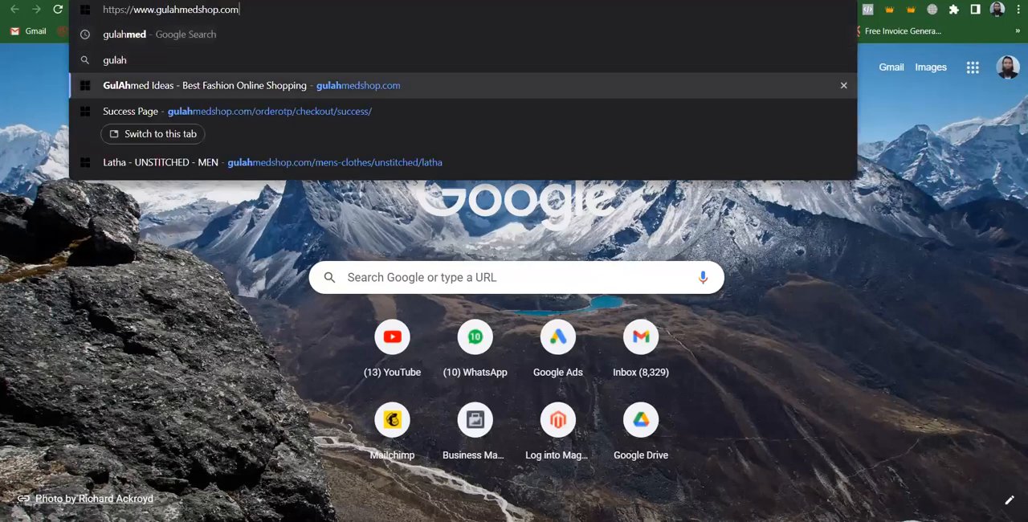
pyautogui.press('Return')
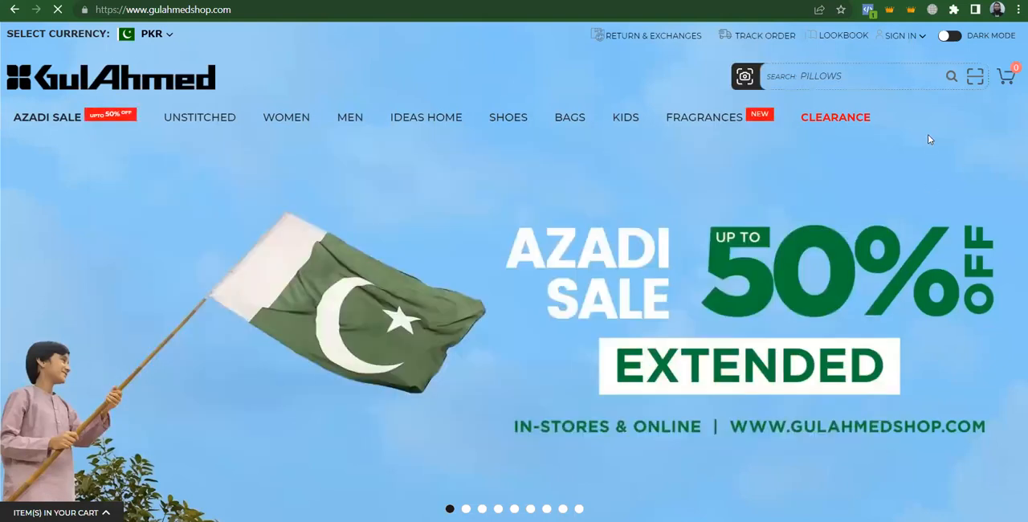
pyautogui.scroll(-2, 930, 141)
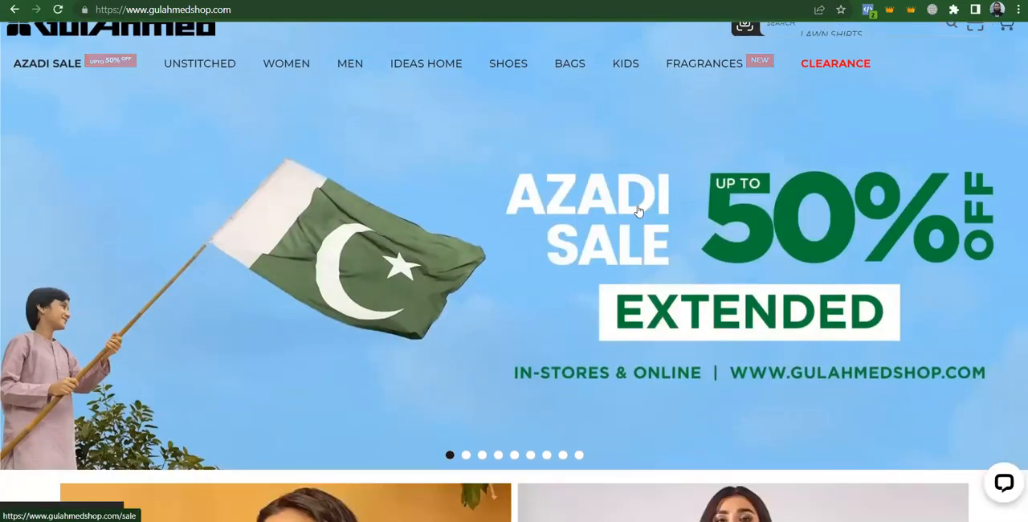
pyautogui.click(639, 211)
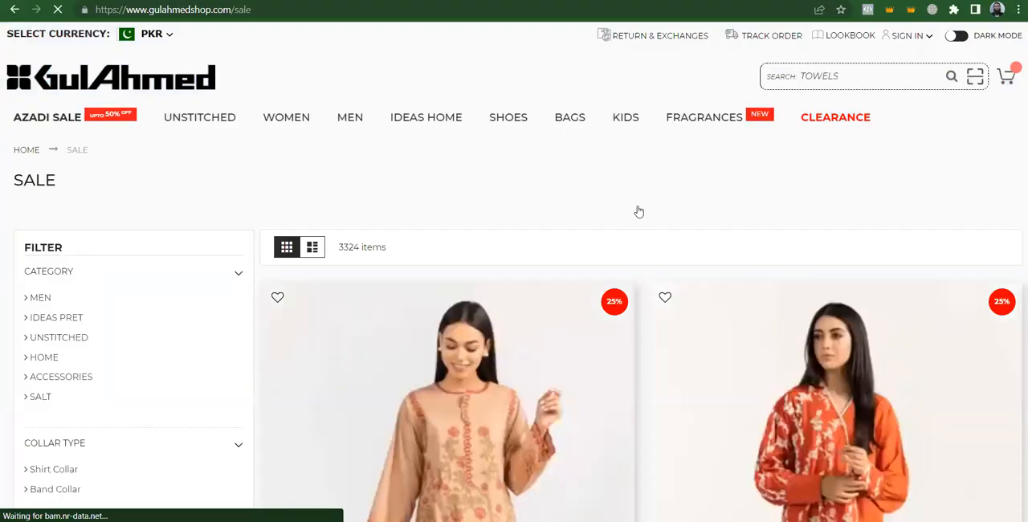
# Browse to the men's western casual shirts and open the Sky Blue Basic Smart Casual SC-YD22-002 product
pyautogui.moveTo(358, 119)
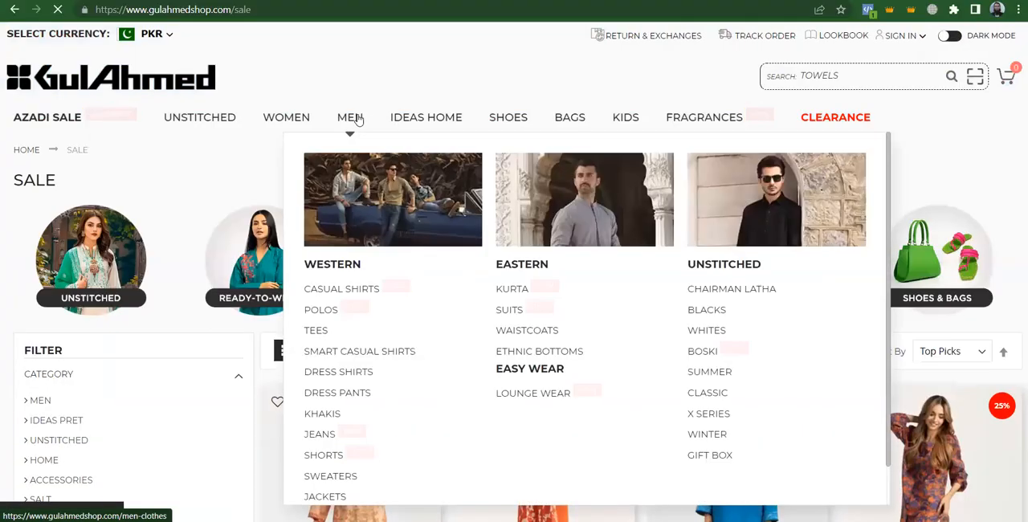
pyautogui.click(328, 292)
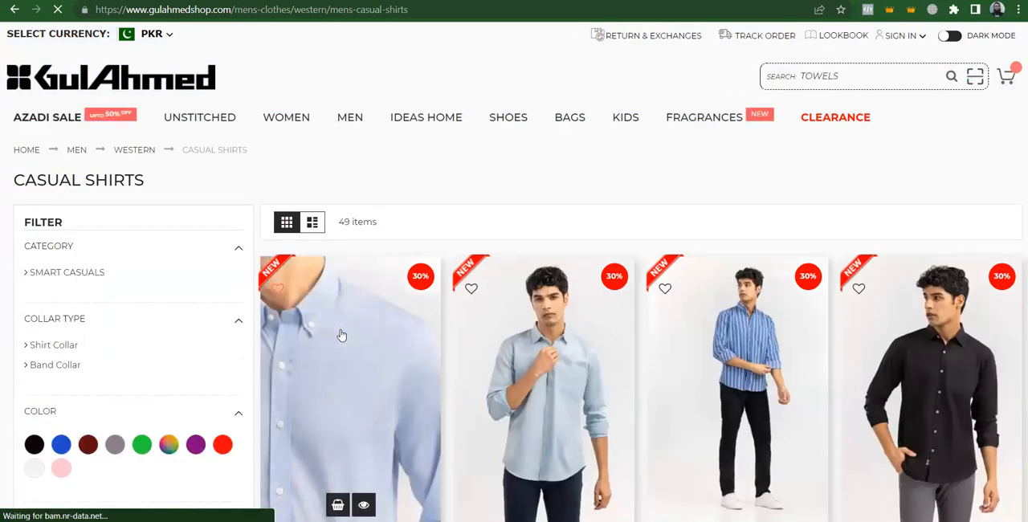
pyautogui.click(342, 335)
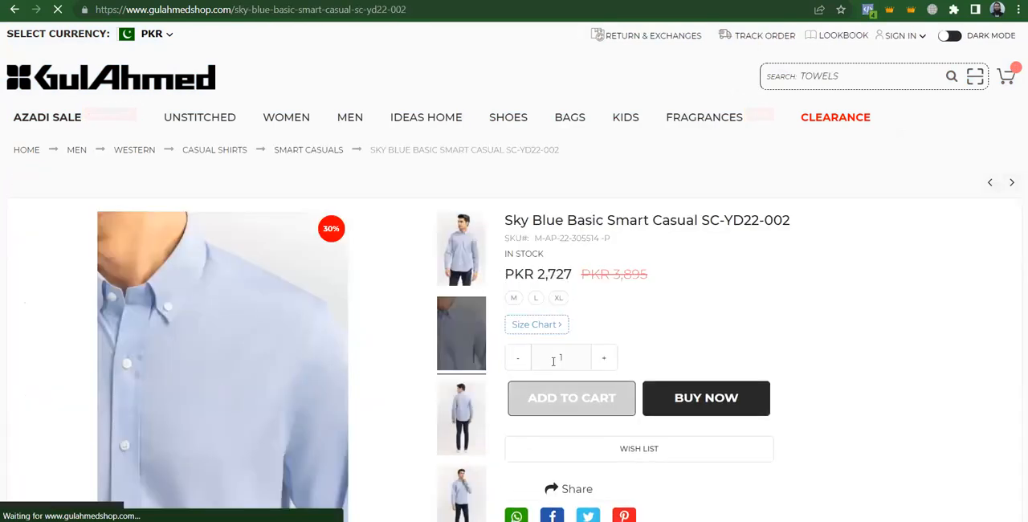
# Add the shirt in size M to the cart and proceed to checkout
pyautogui.click(514, 298)
pyautogui.click(557, 400)
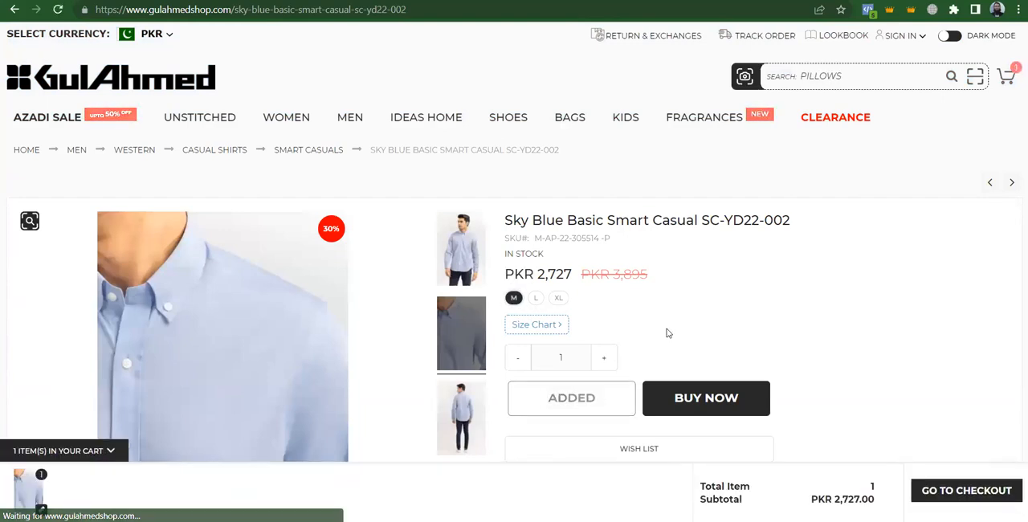
pyautogui.click(964, 492)
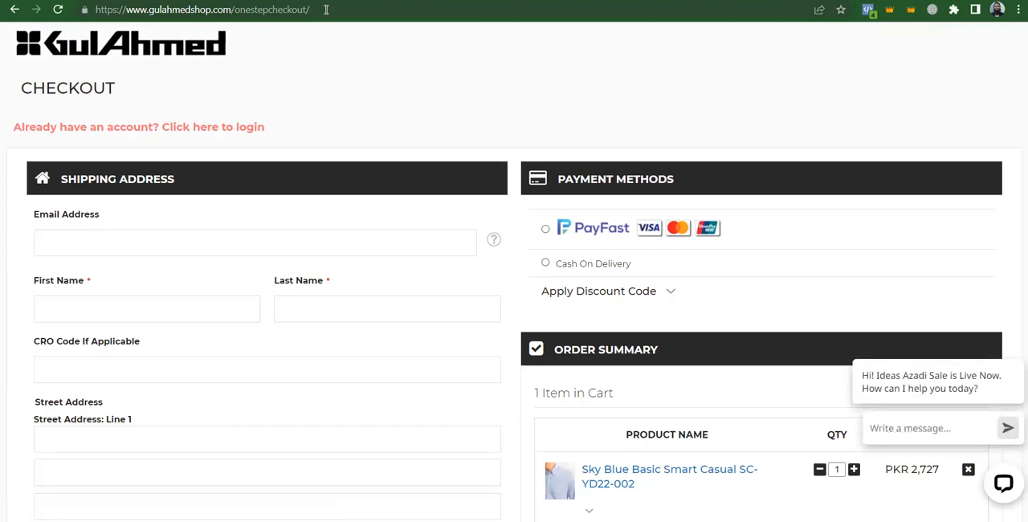
# Copy the checkout page's URL and open a blank Notepad document
pyautogui.click(326, 10)
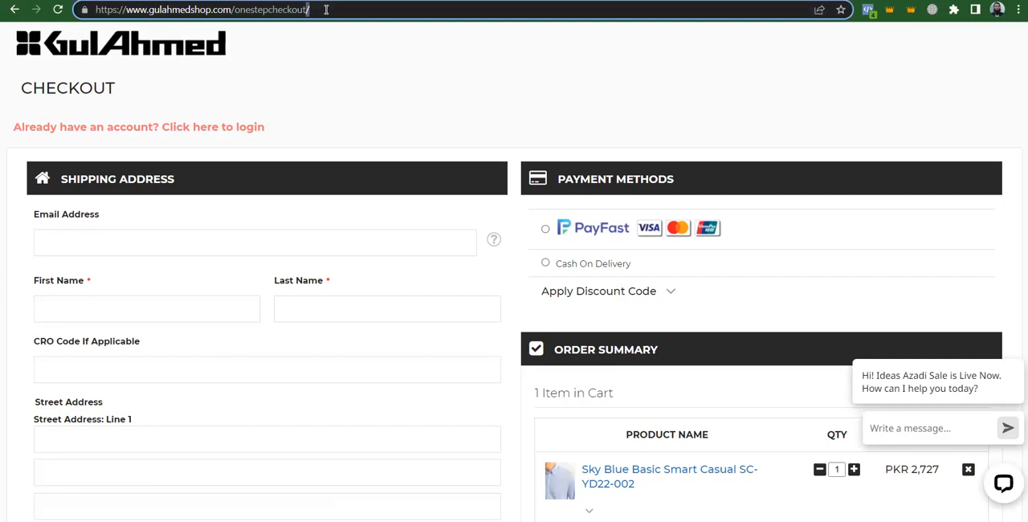
pyautogui.hotkey('ctrl', 'a')
pyautogui.hotkey('ctrl', 'c')
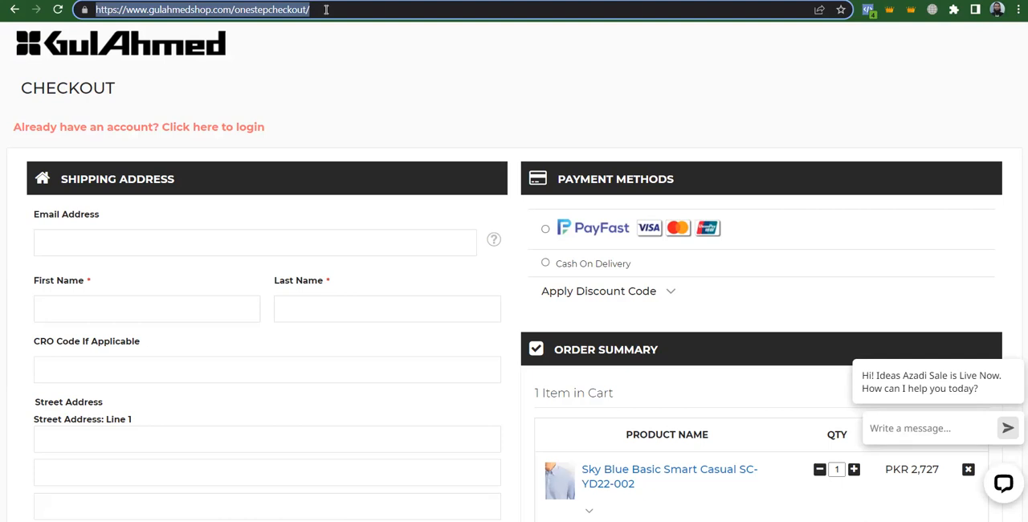
pyautogui.press('super')
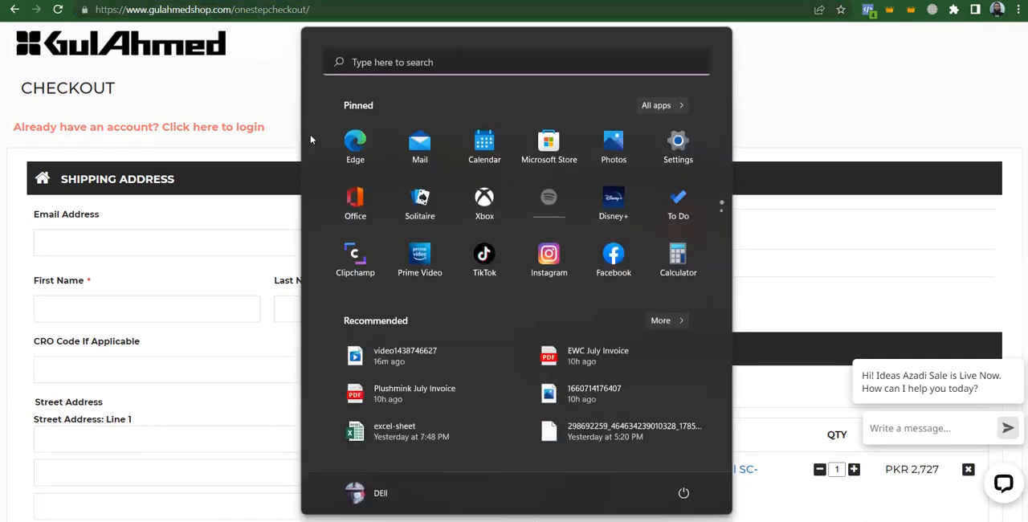
pyautogui.click(406, 64)
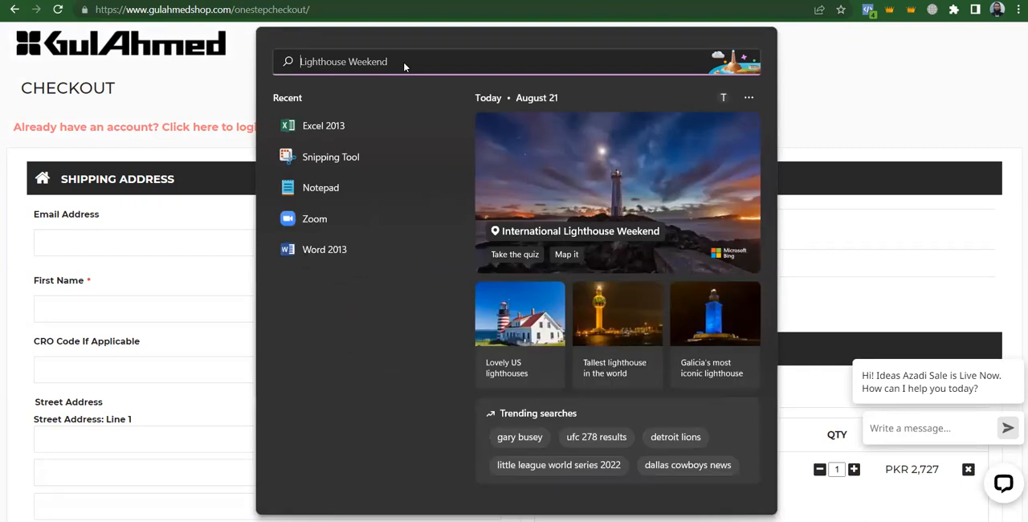
pyautogui.write('note')
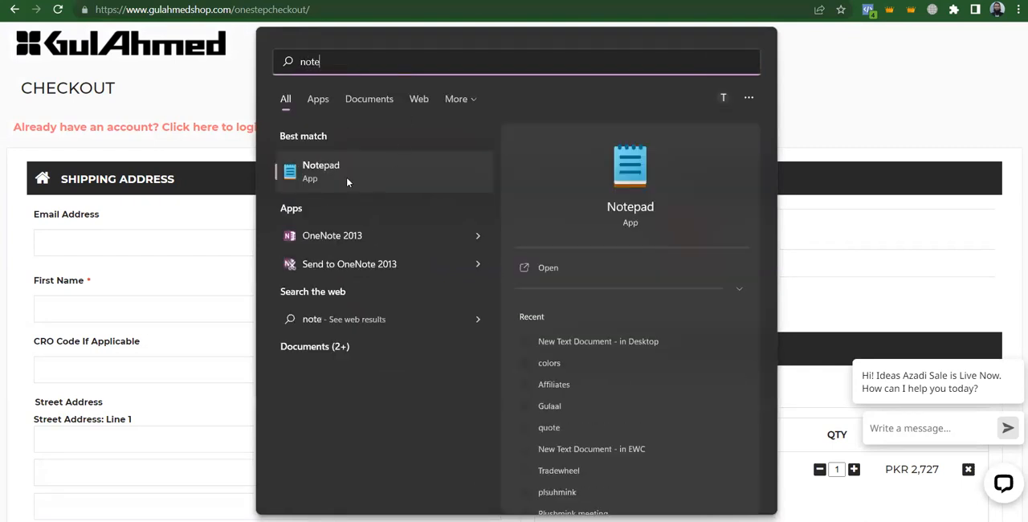
pyautogui.click(417, 170)
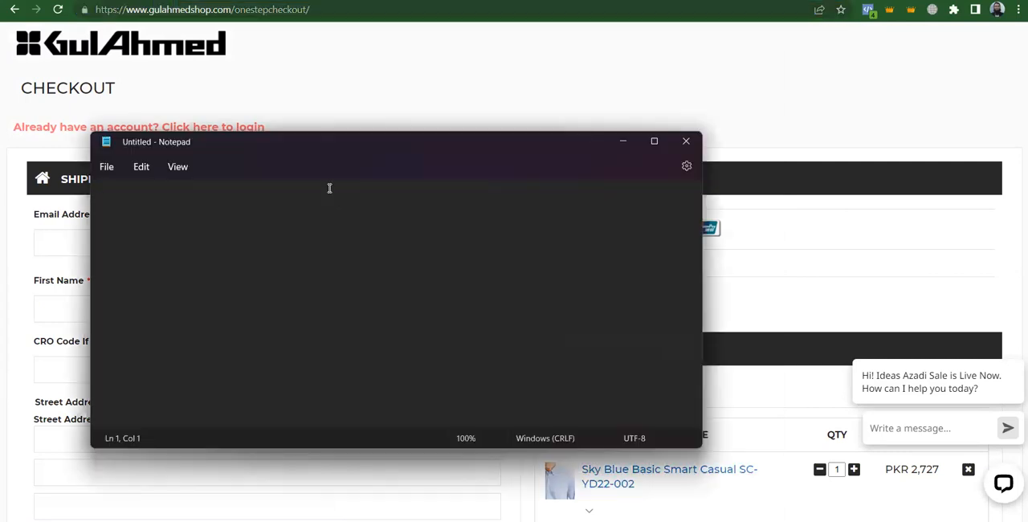
# Write the heading "GUlahmed:" and below it a "Checkout initiated:" line with the copied checkout URL
pyautogui.write('GUlahmed:')
pyautogui.press('Return')
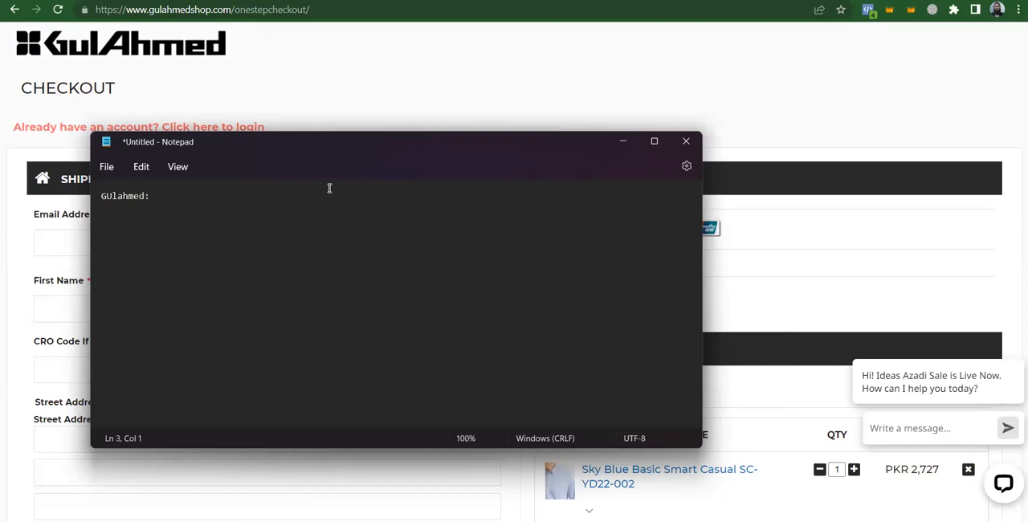
pyautogui.write('Checkout initiated:')
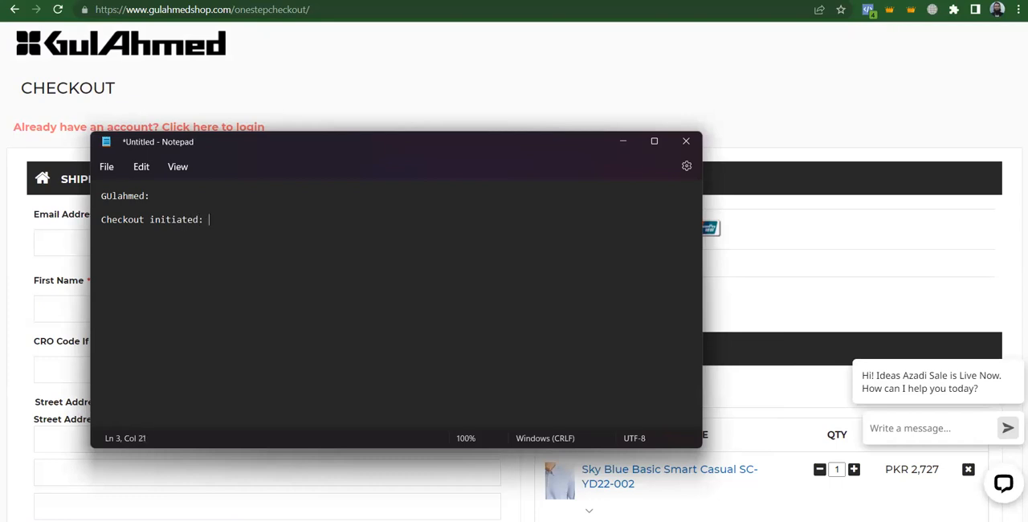
pyautogui.hotkey('ctrl', 'v')
pyautogui.press('Return')
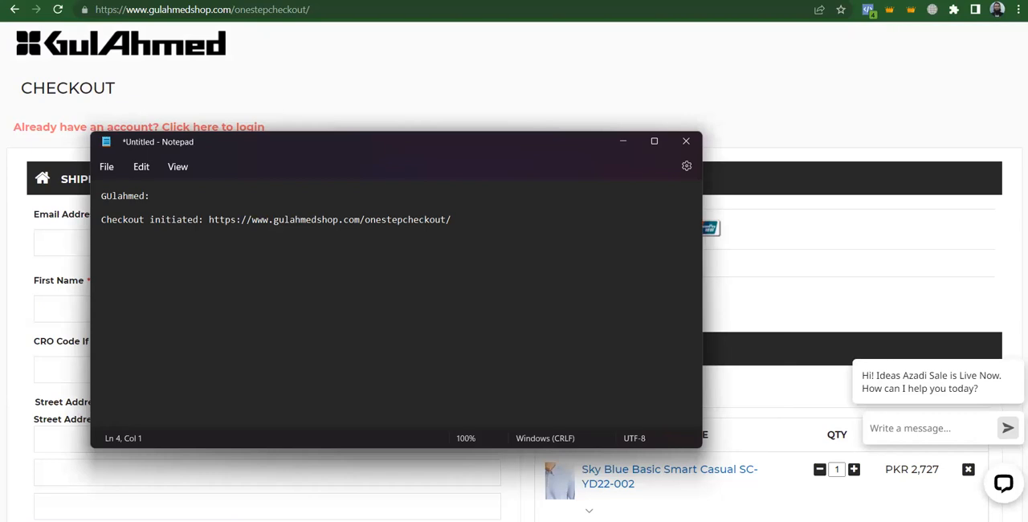
# Copy the checkout page's URL again and return to the new conversion action page in Google Ads
pyautogui.click(490, 64)
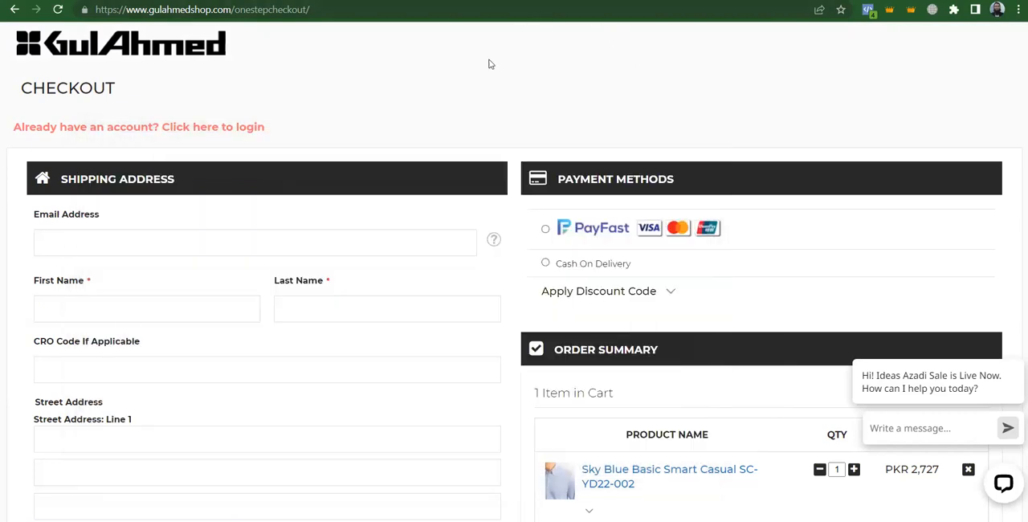
pyautogui.click(337, 10)
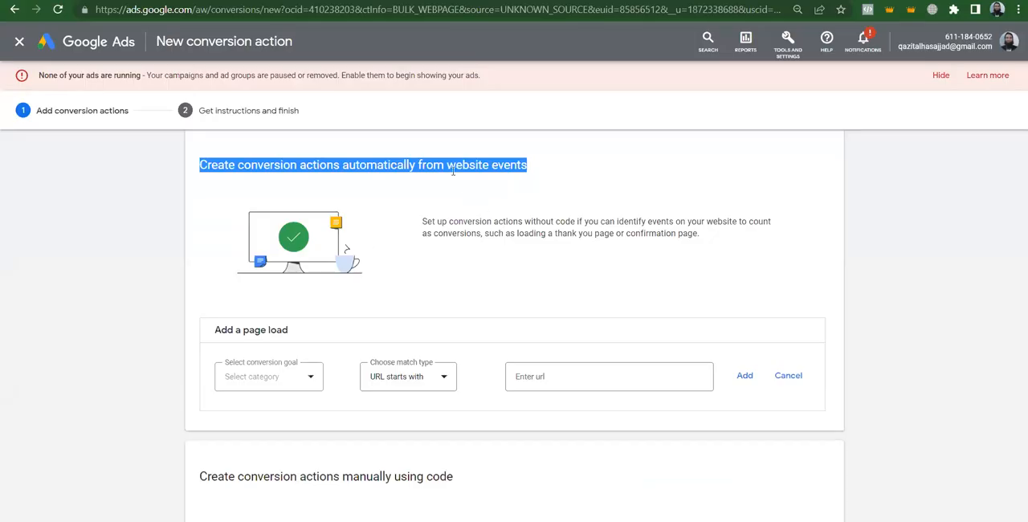
pyautogui.tripleClick(453, 171)
pyautogui.hotkey('ctrl', 'Tab')
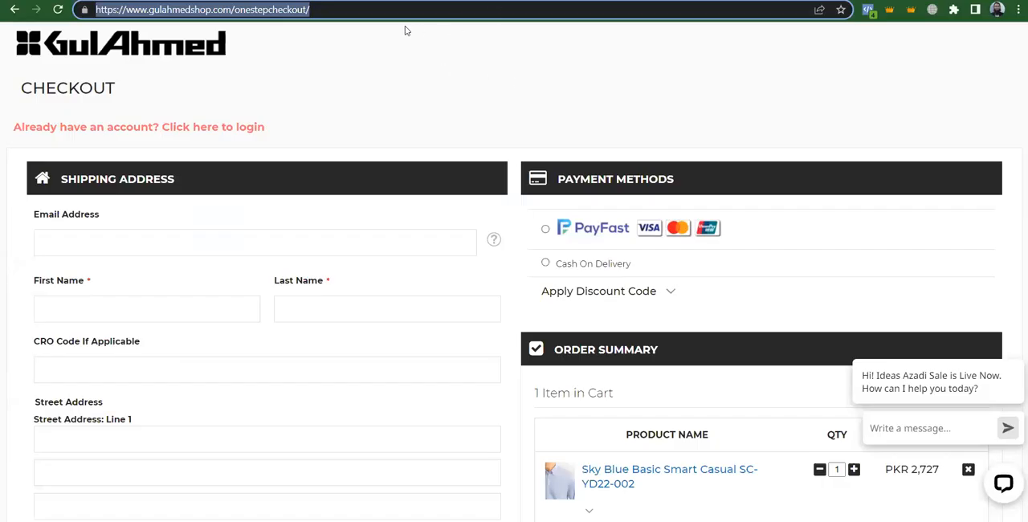
pyautogui.click(349, 9)
pyautogui.hotkey('ctrl', 'a')
pyautogui.hotkey('ctrl', 'c')
pyautogui.hotkey('ctrl', 'shift', 'Tab')
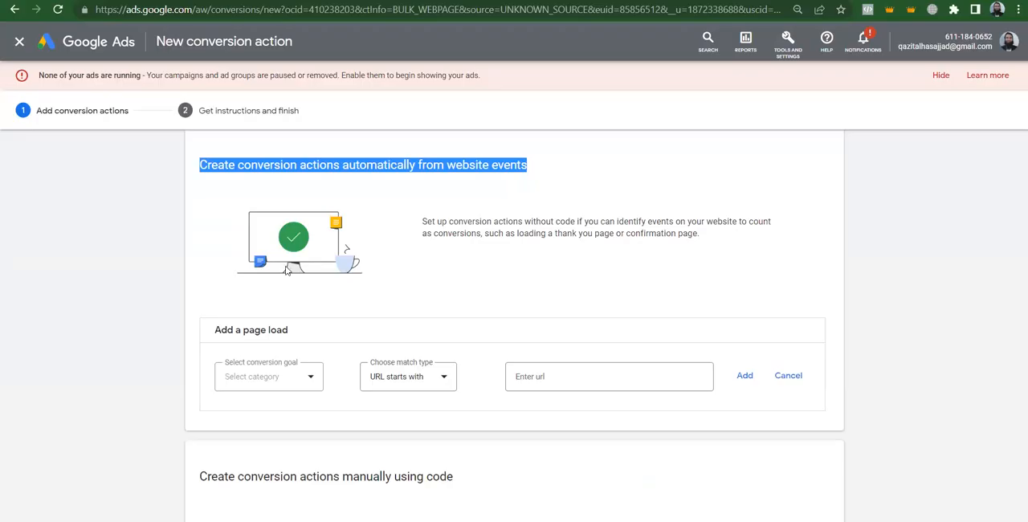
pyautogui.click(250, 379)
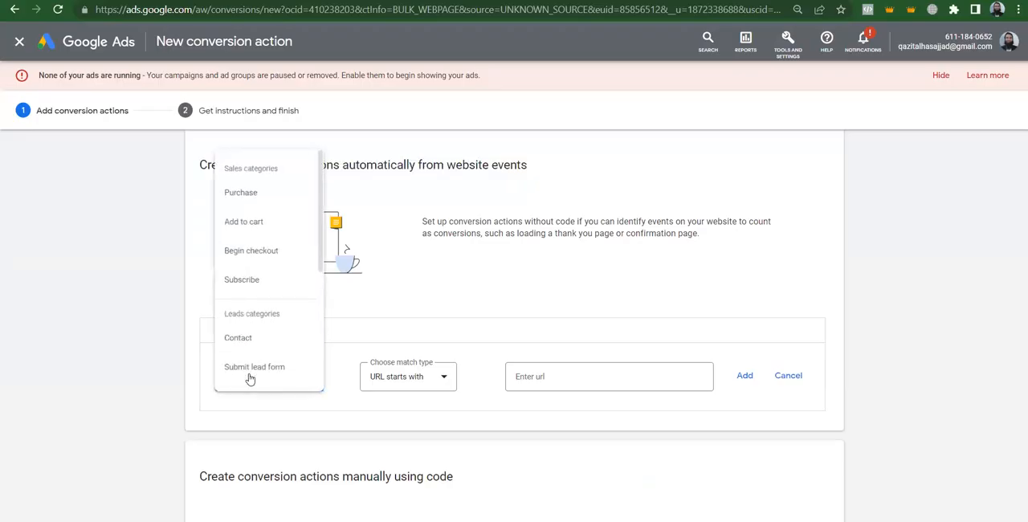
pyautogui.click(268, 252)
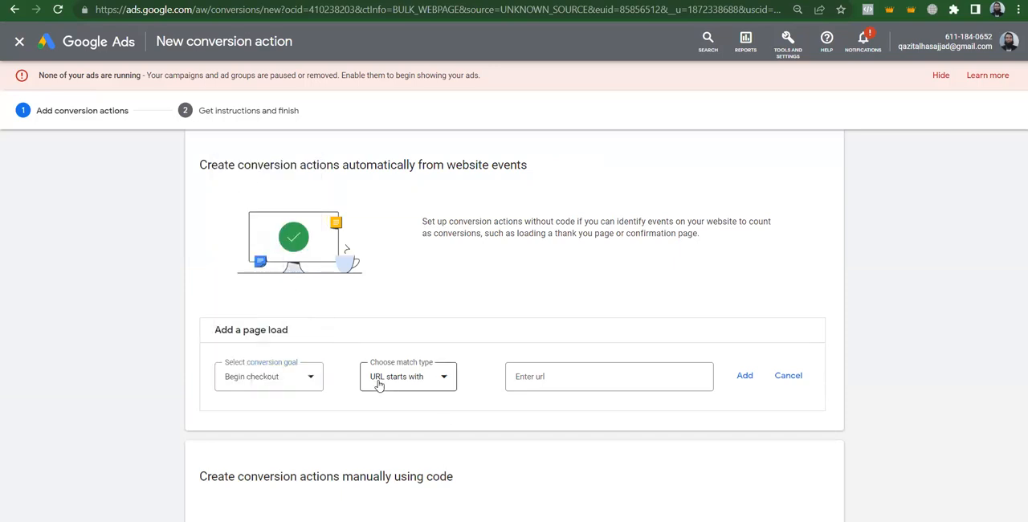
pyautogui.click(408, 380)
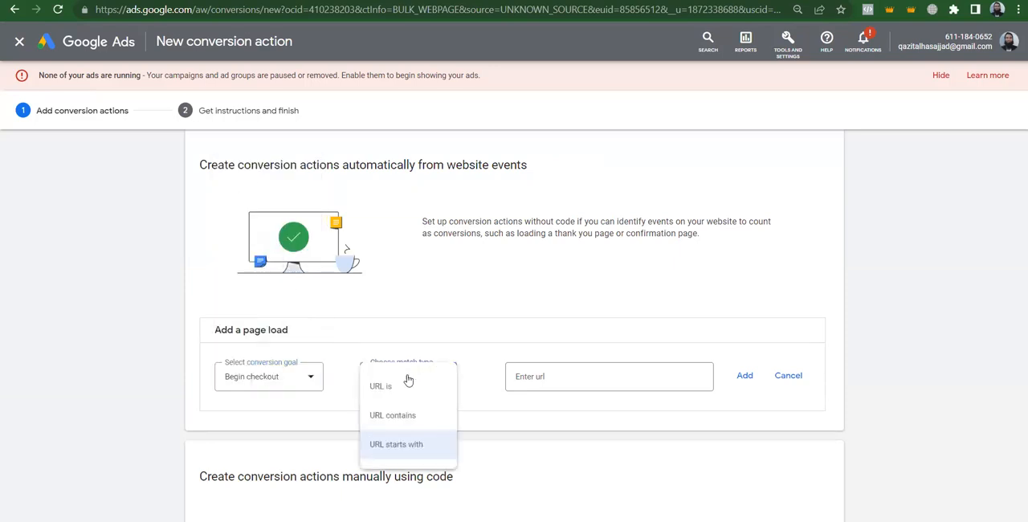
pyautogui.click(396, 391)
pyautogui.click(536, 372)
pyautogui.hotkey('ctrl', 'v')
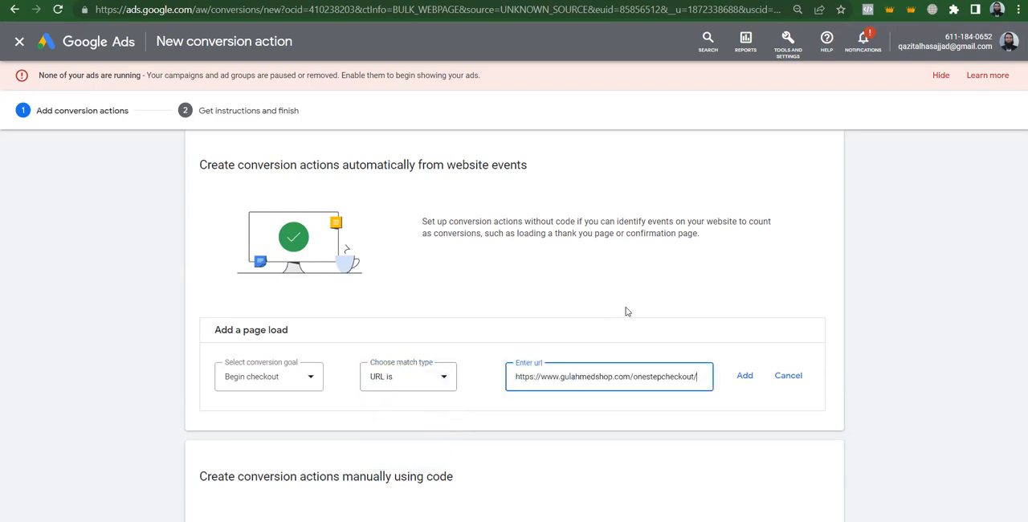
pyautogui.click(400, 376)
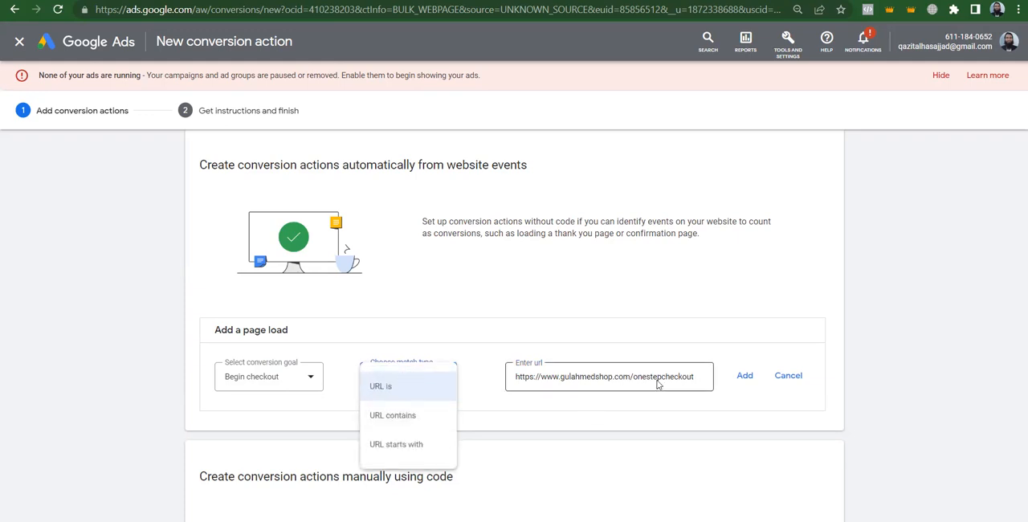
pyautogui.click(700, 376)
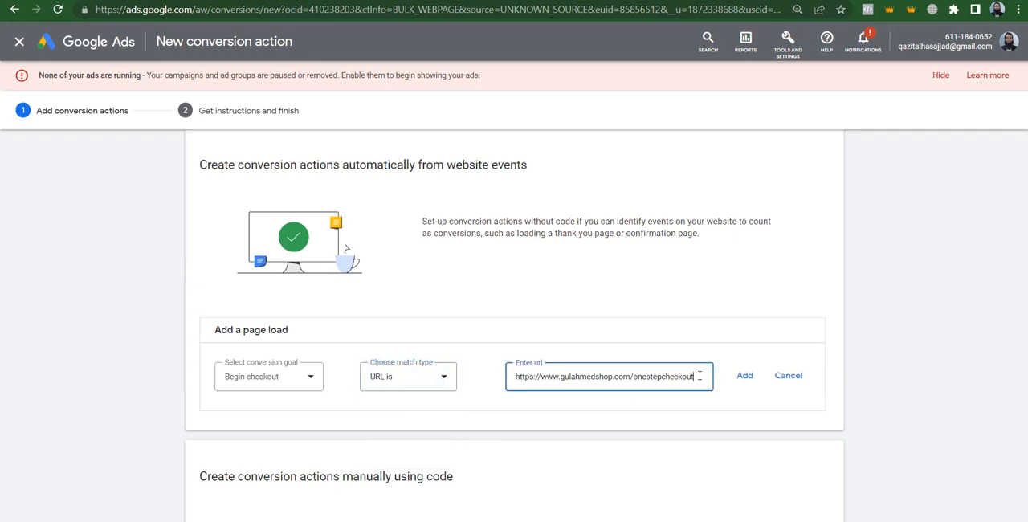
pyautogui.doubleClick(700, 376)
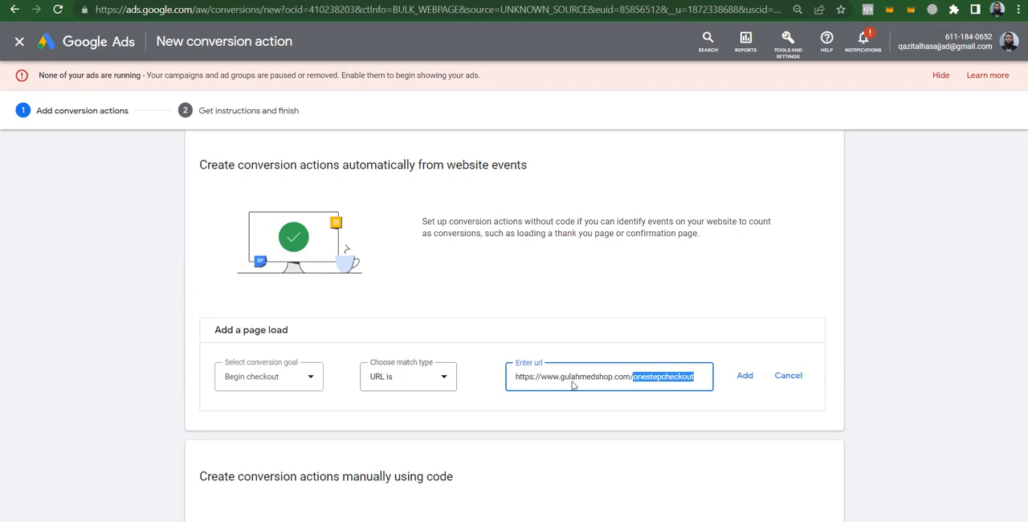
# Try the "URL contains" match type for the page load event and switch it back to "URL is"
pyautogui.click(428, 380)
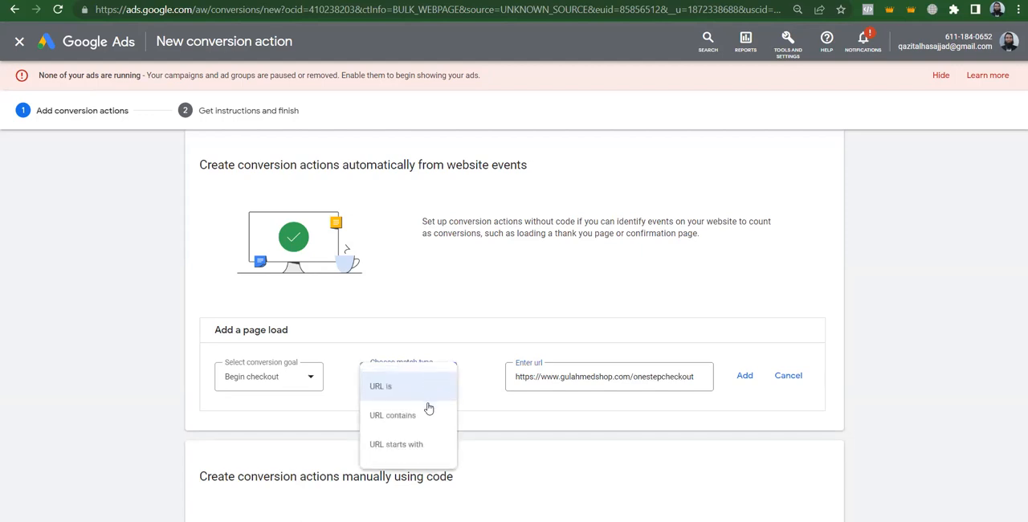
pyautogui.click(425, 421)
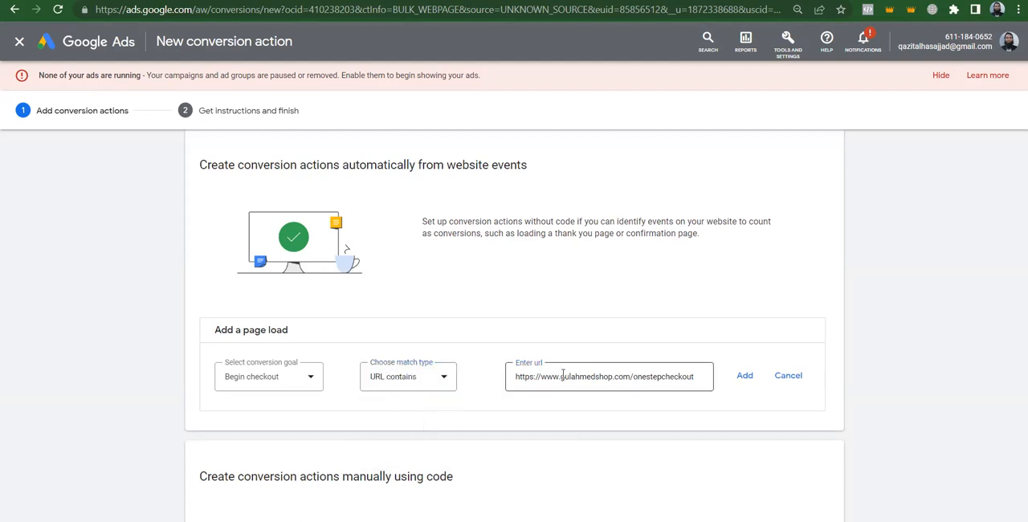
pyautogui.click(634, 377)
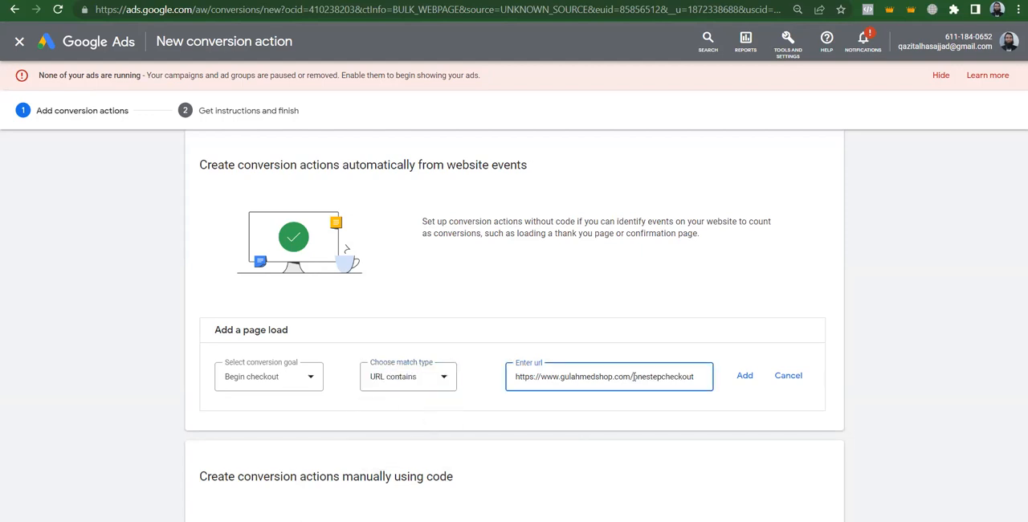
pyautogui.moveTo(633, 377); pyautogui.dragTo(612, 376)
pyautogui.click(417, 379)
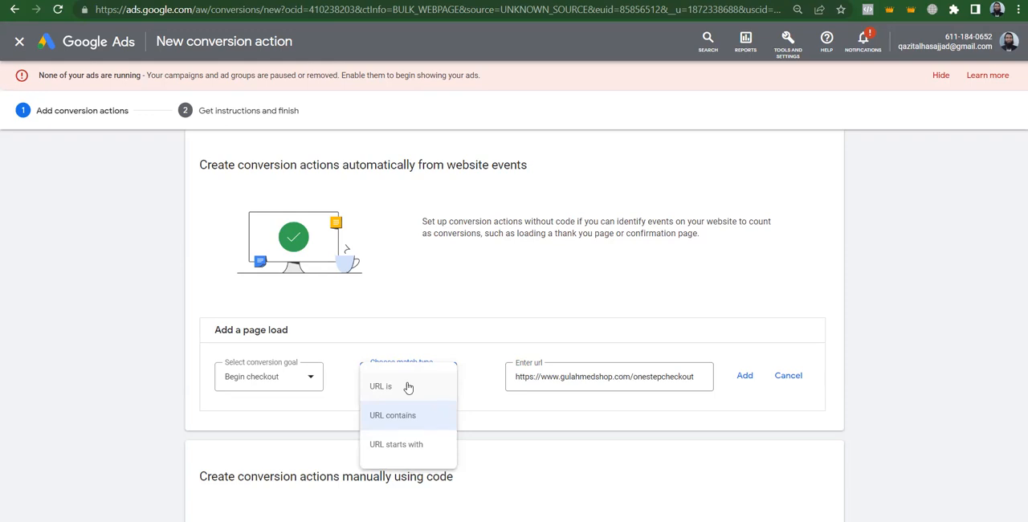
pyautogui.click(408, 388)
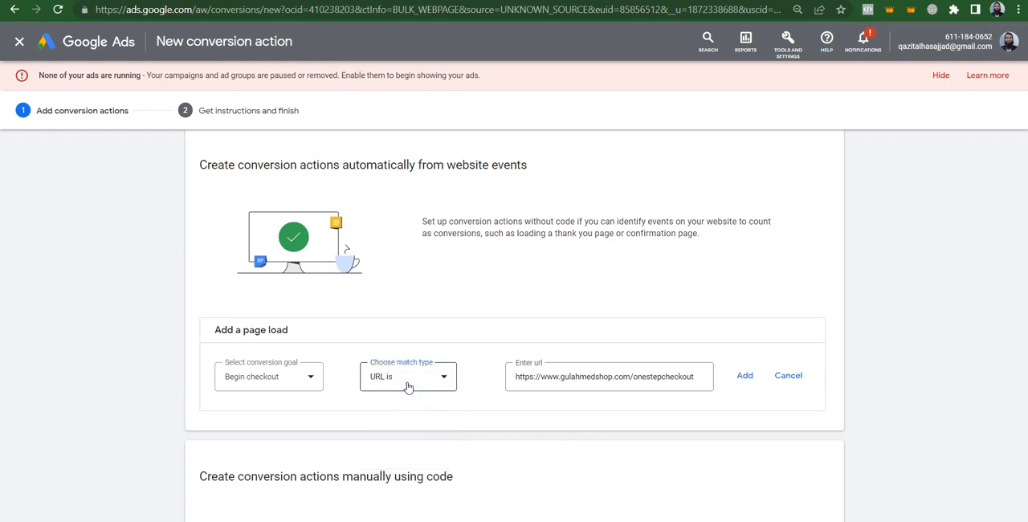
# Add the Begin checkout page load event to the conversion actions and return to the shop's checkout page
pyautogui.click(576, 376)
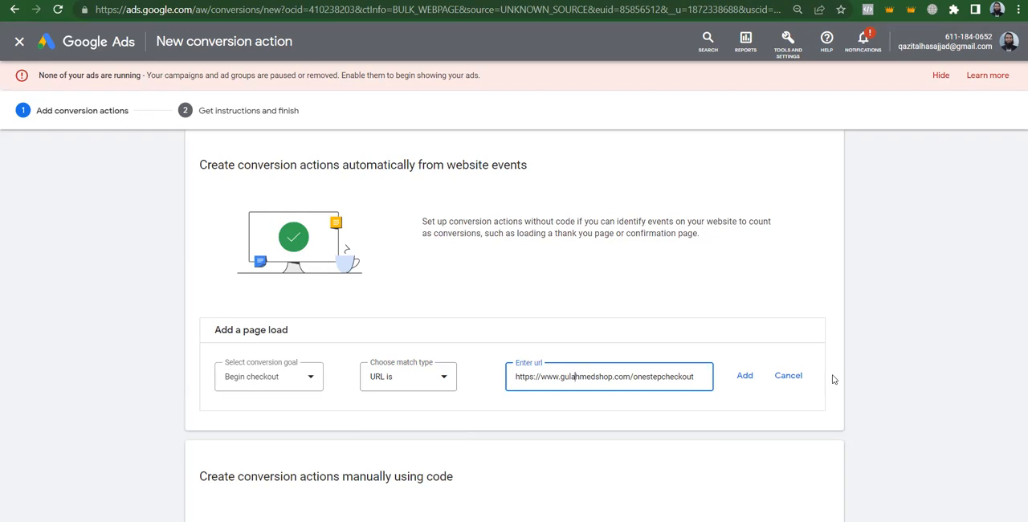
pyautogui.click(751, 377)
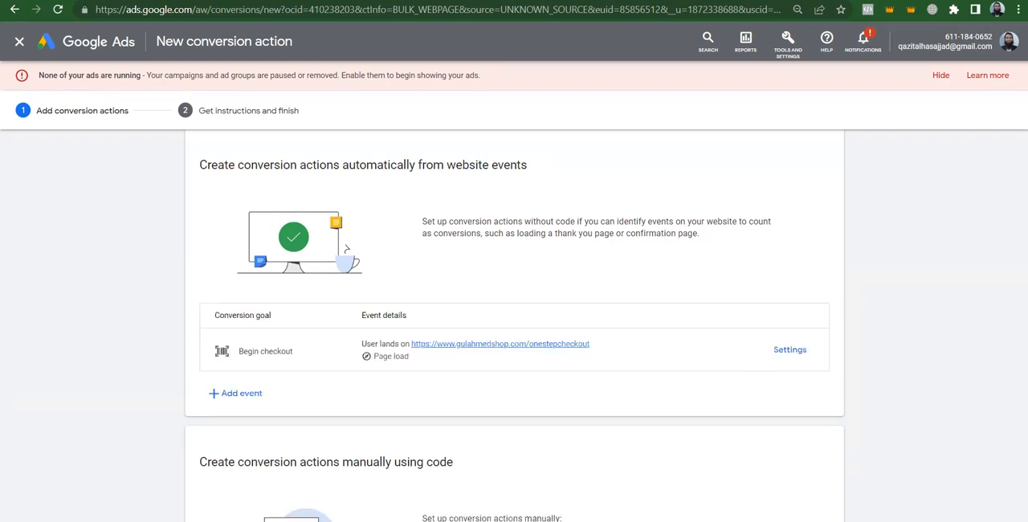
pyautogui.hotkey('ctrl', 'Tab')
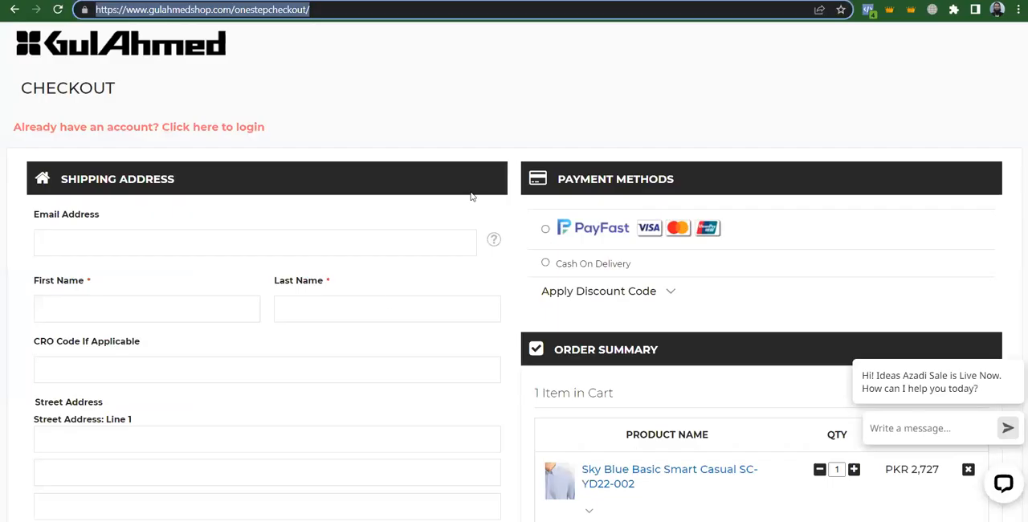
# Enter a test email address in the checkout's shipping address form
pyautogui.click(923, 91)
pyautogui.scroll(-1, 922, 91)
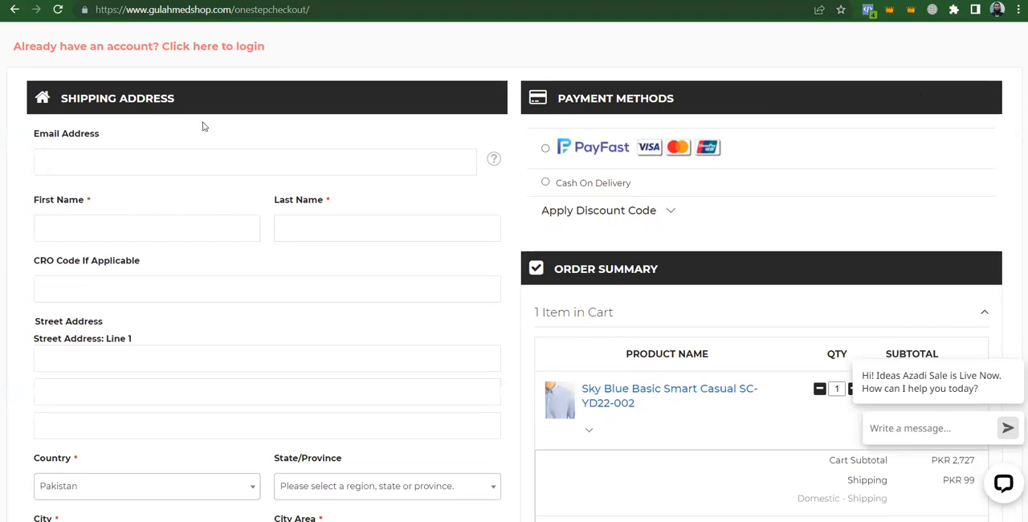
pyautogui.click(141, 164)
pyautogui.write('te')
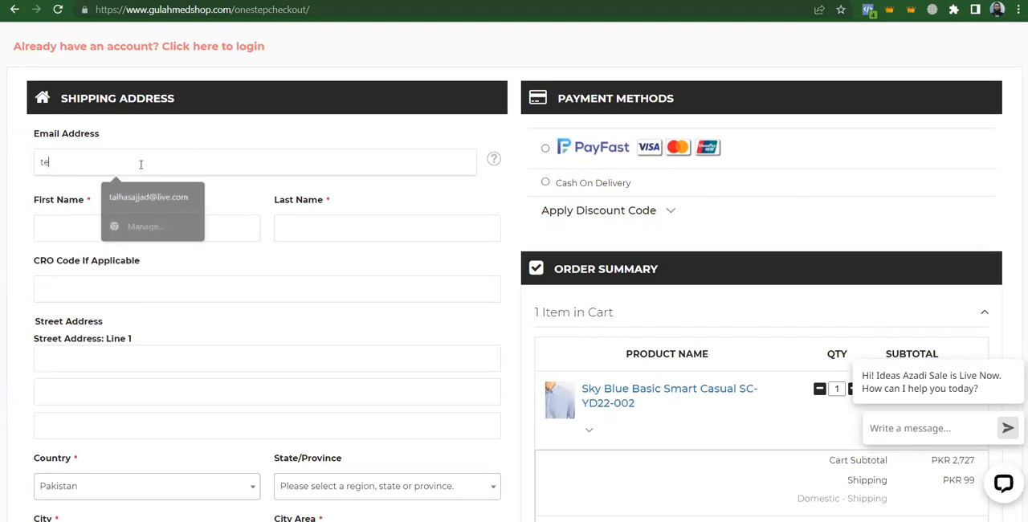
pyautogui.write('st@gmail.com')
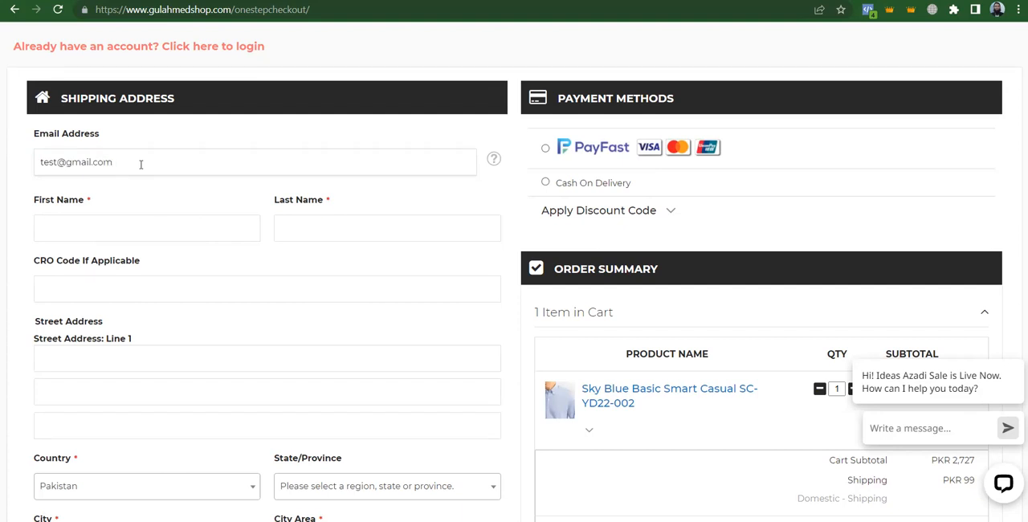
# Fill in the customer's first and last name with test values, leaving the CRO code empty
pyautogui.click(115, 228)
pyautogui.write('test')
pyautogui.press('Tab')
pyautogui.write('khan')
pyautogui.press('Tab')
pyautogui.press('Tab')
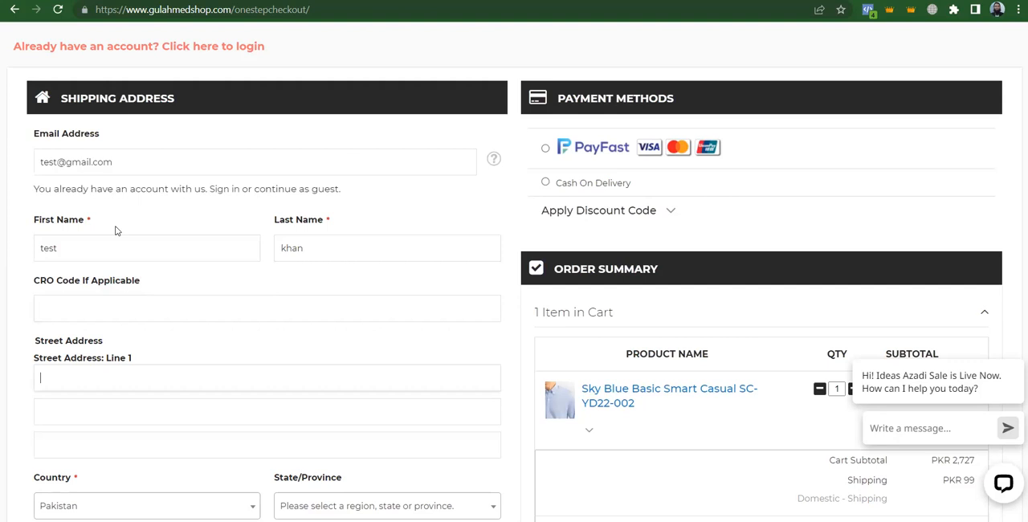
# Fill the first two street address lines with placeholder text and leave the third line empty
pyautogui.write('hkjhkjhj')
pyautogui.press('Tab')
pyautogui.write('jhkjkjh')
pyautogui.press('Tab')
pyautogui.press('Tab')
pyautogui.press('Tab')
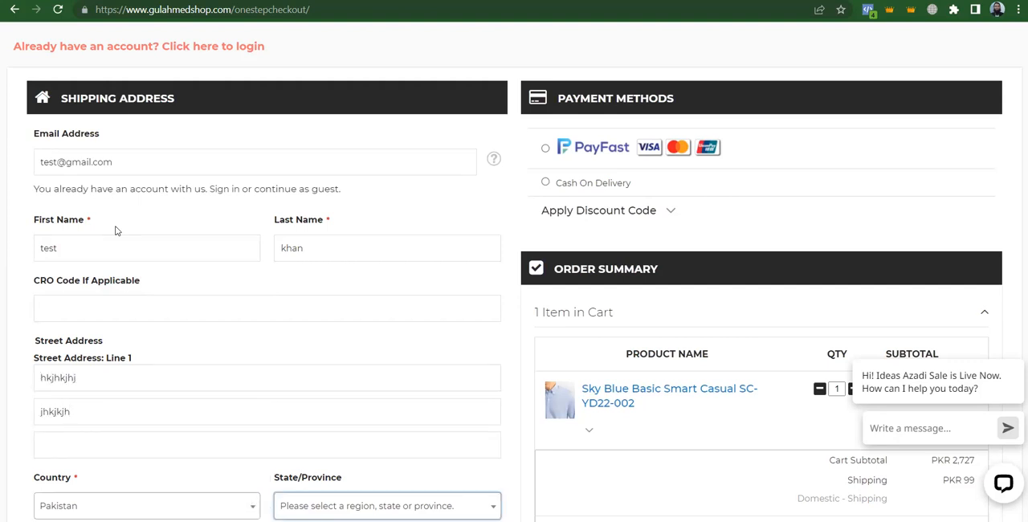
pyautogui.press('Tab')
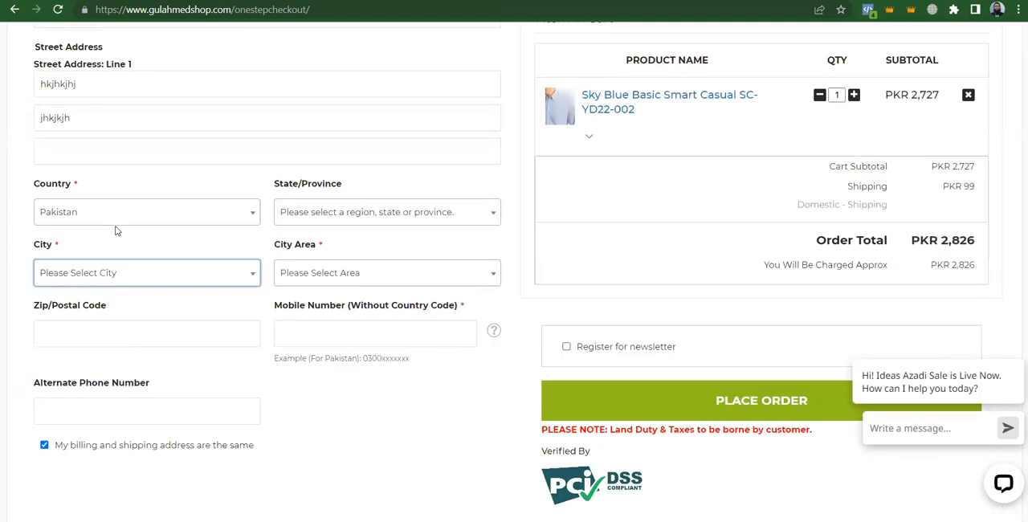
# Set the shipping address's state to Balochistan, the city to LAHORE and the city area to DHA
pyautogui.click(339, 211)
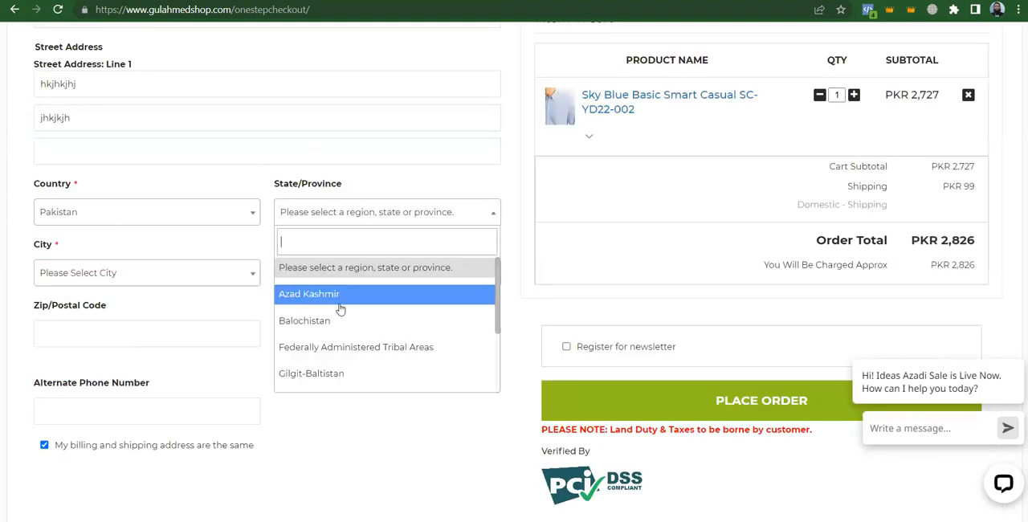
pyautogui.click(299, 321)
pyautogui.click(139, 275)
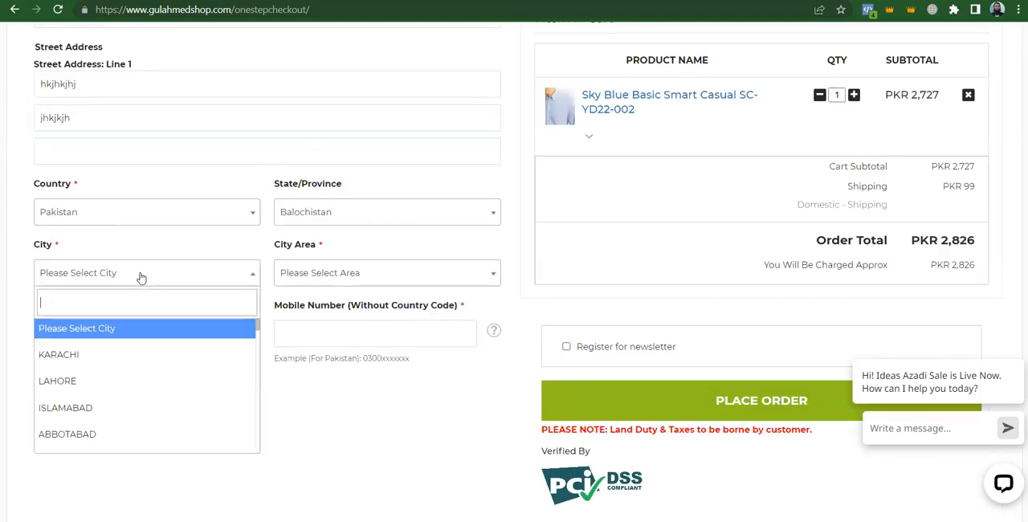
pyautogui.click(93, 382)
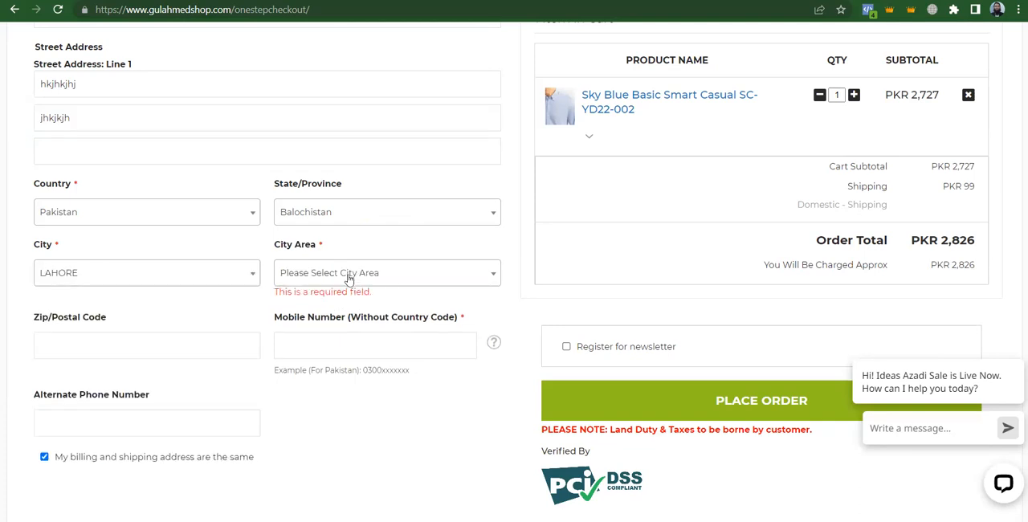
pyautogui.click(349, 277)
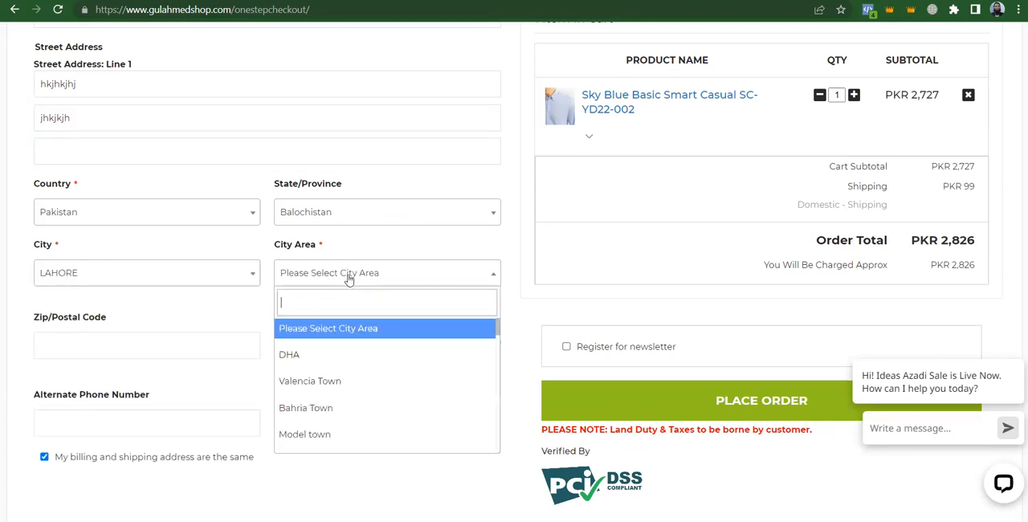
pyautogui.click(323, 360)
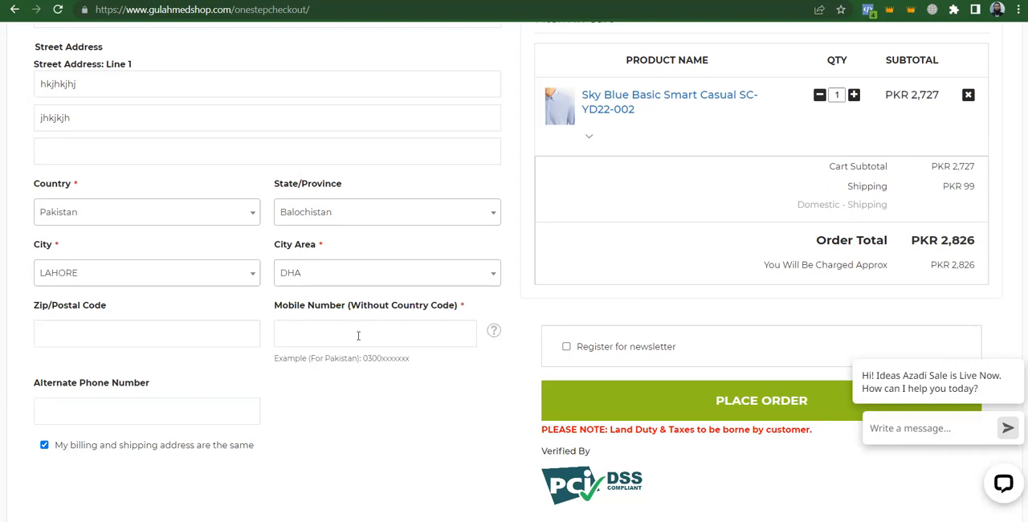
# Enter a placeholder mobile number without country code in the shipping address form
pyautogui.click(344, 337)
pyautogui.write('032128')
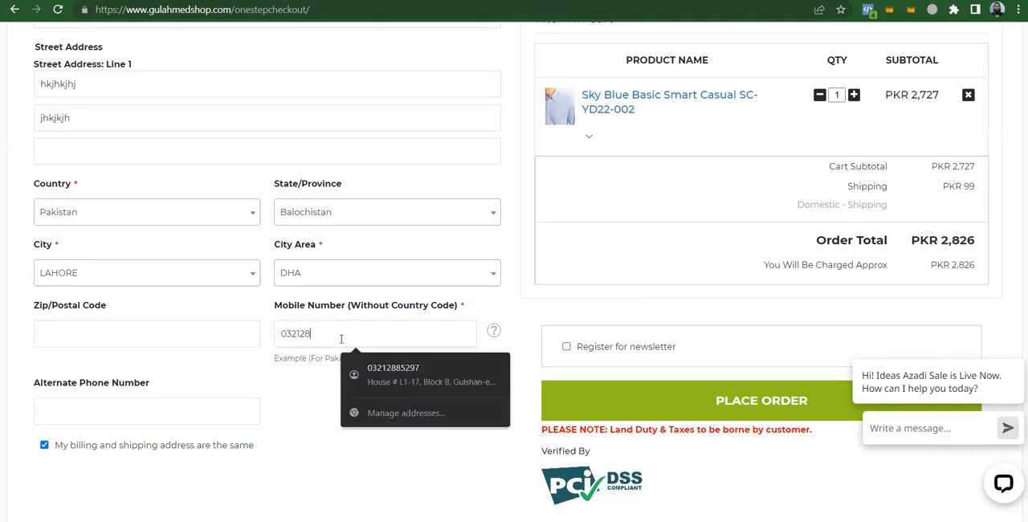
pyautogui.press('BackSpace')
pyautogui.press('BackSpace')
pyautogui.write('2222222')
pyautogui.click(446, 480)
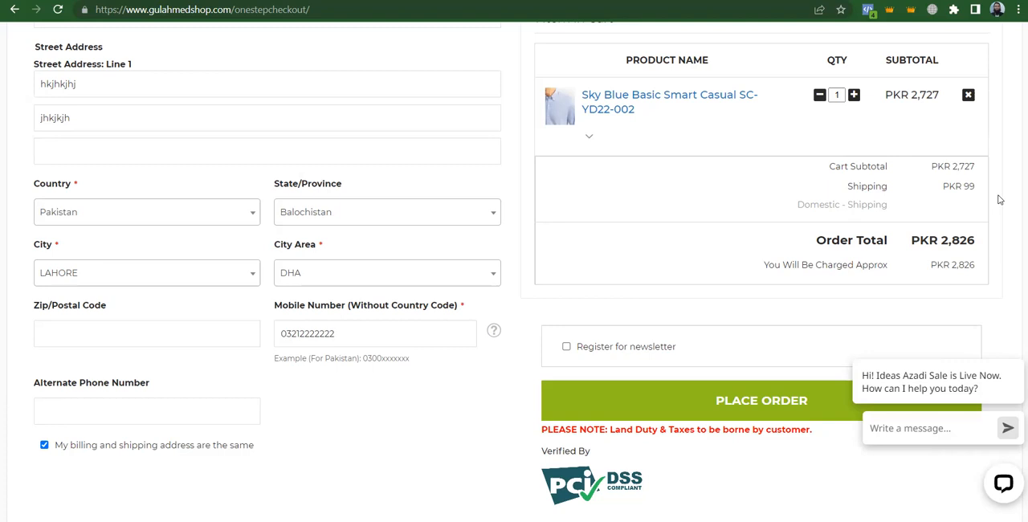
# Select PayFast as the payment method for the order
pyautogui.scroll(5, 999, 199)
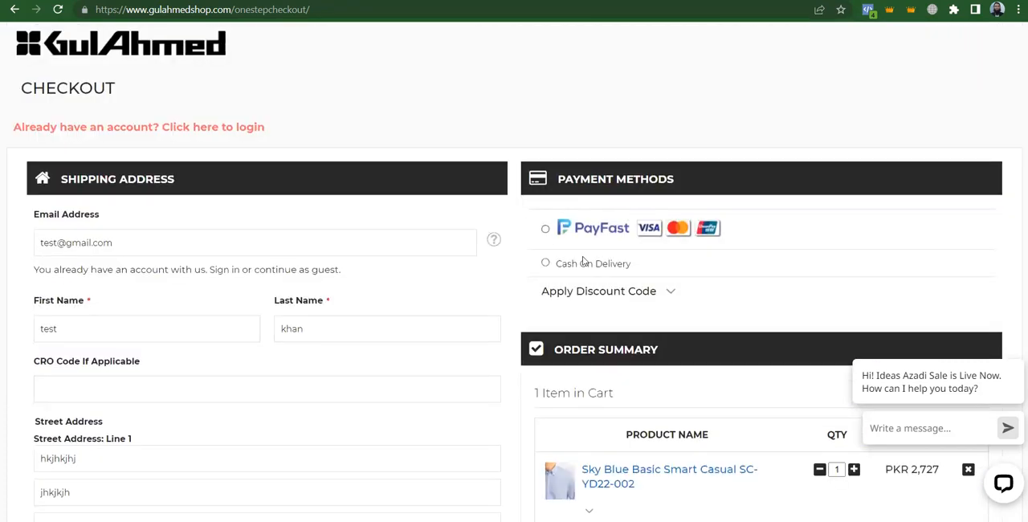
pyautogui.click(562, 264)
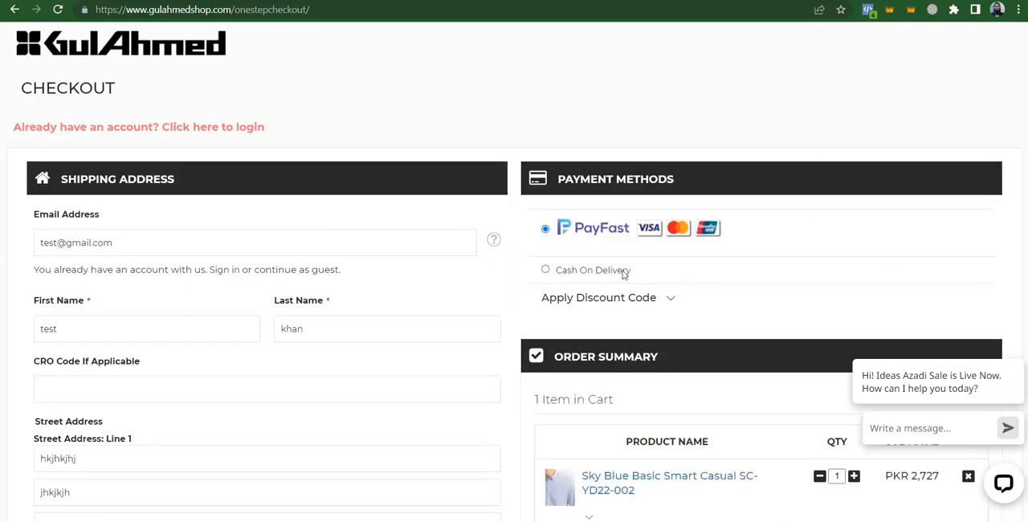
# Change the order's payment method to Cash On Delivery and mark the billing and shipping addresses as the same
pyautogui.click(572, 270)
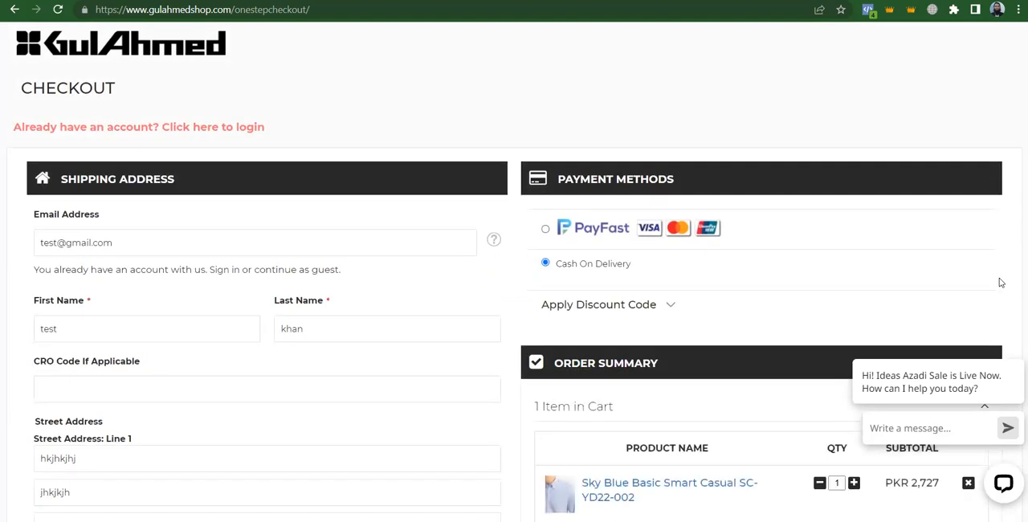
pyautogui.scroll(-7, 1001, 283)
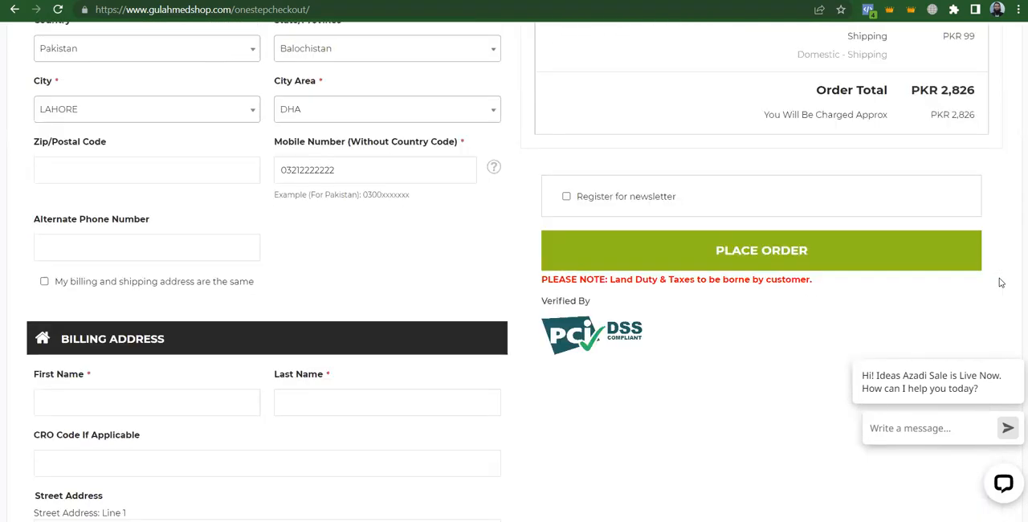
pyautogui.click(44, 282)
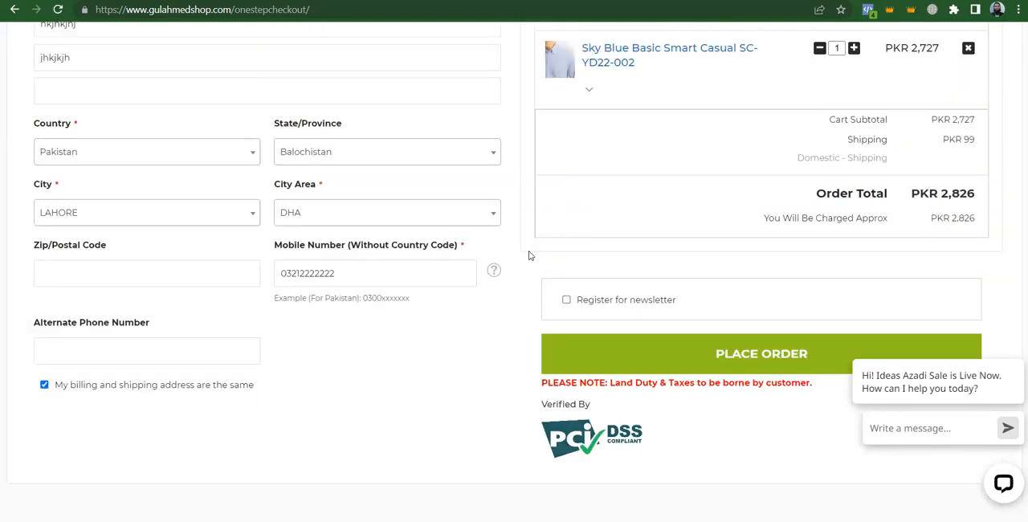
# Place the test order with the shipping address confirmed, and copy the order success page's URL
pyautogui.click(653, 351)
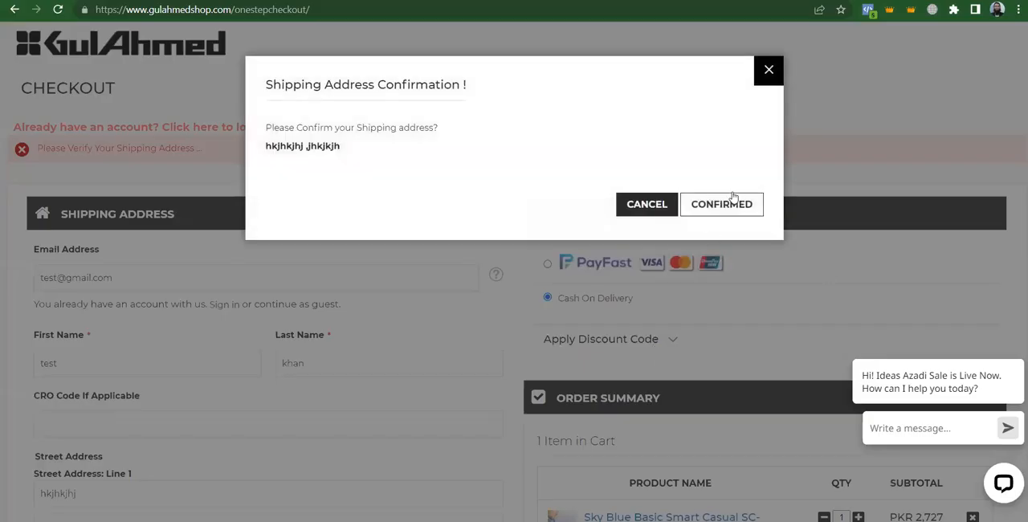
pyautogui.click(732, 198)
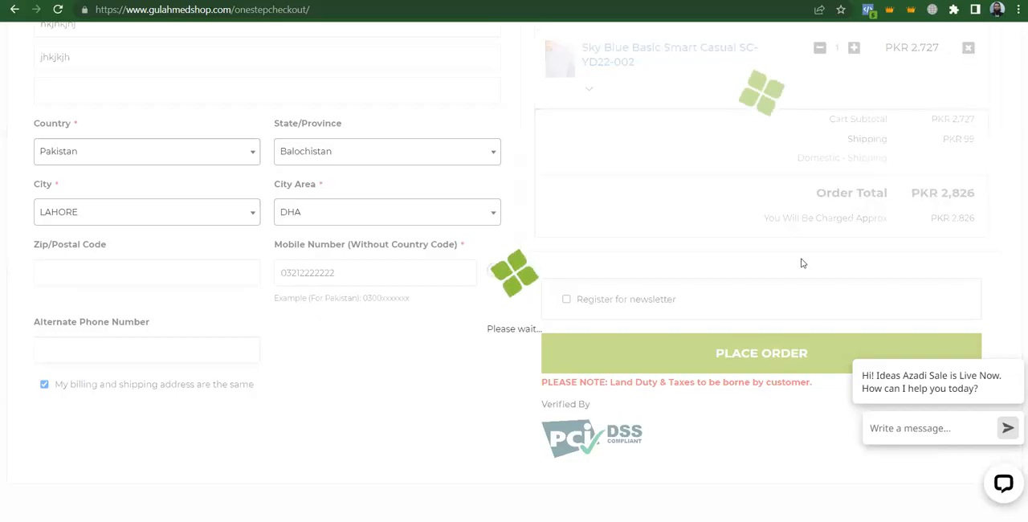
pyautogui.doubleClick(274, 9)
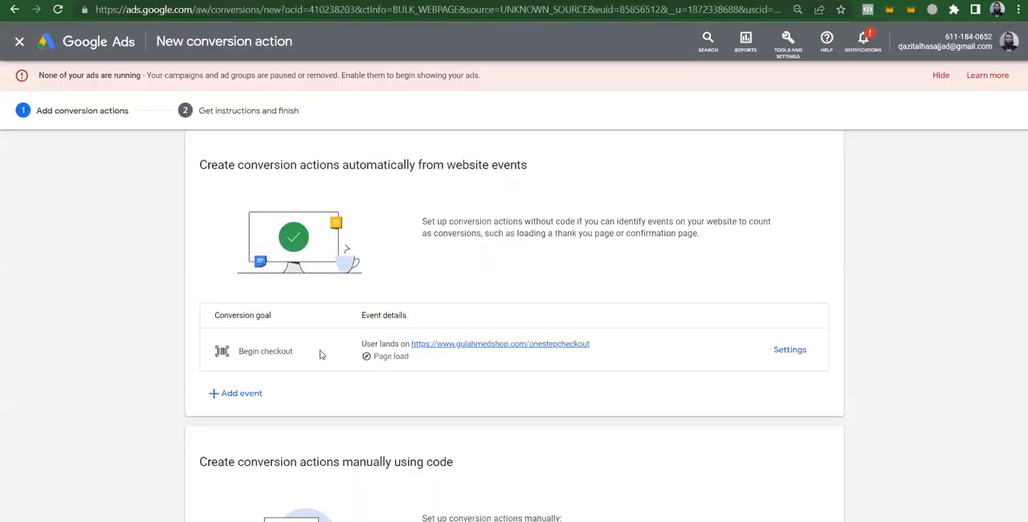
pyautogui.click(236, 393)
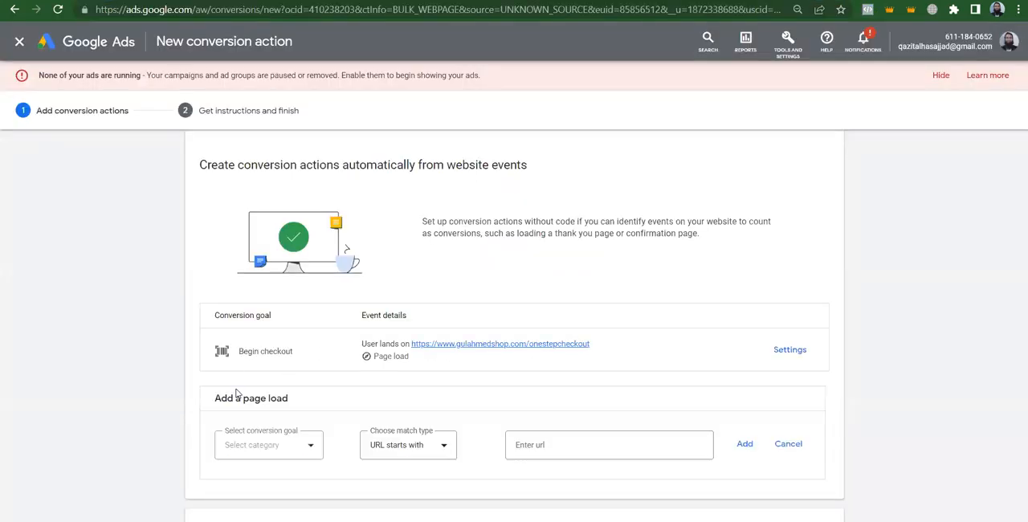
pyautogui.click(273, 455)
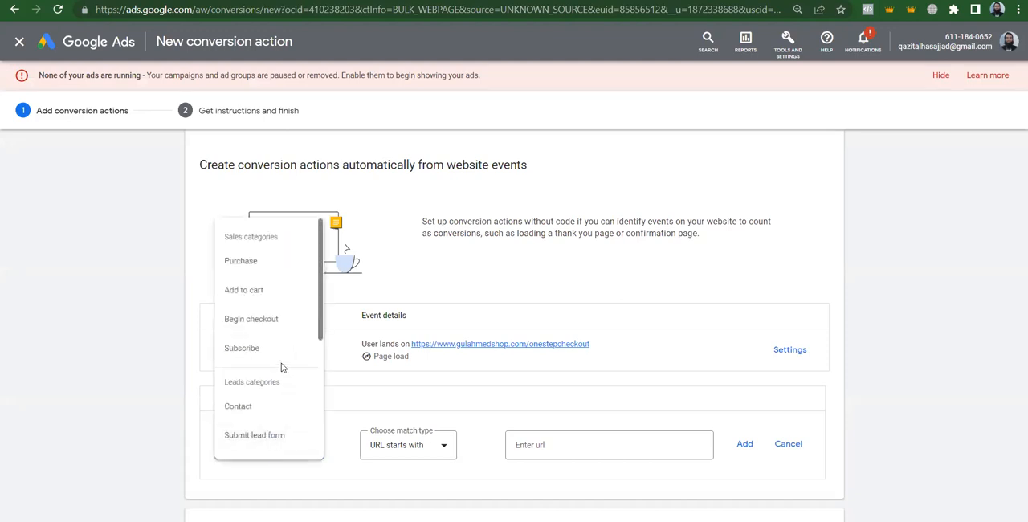
pyautogui.click(248, 262)
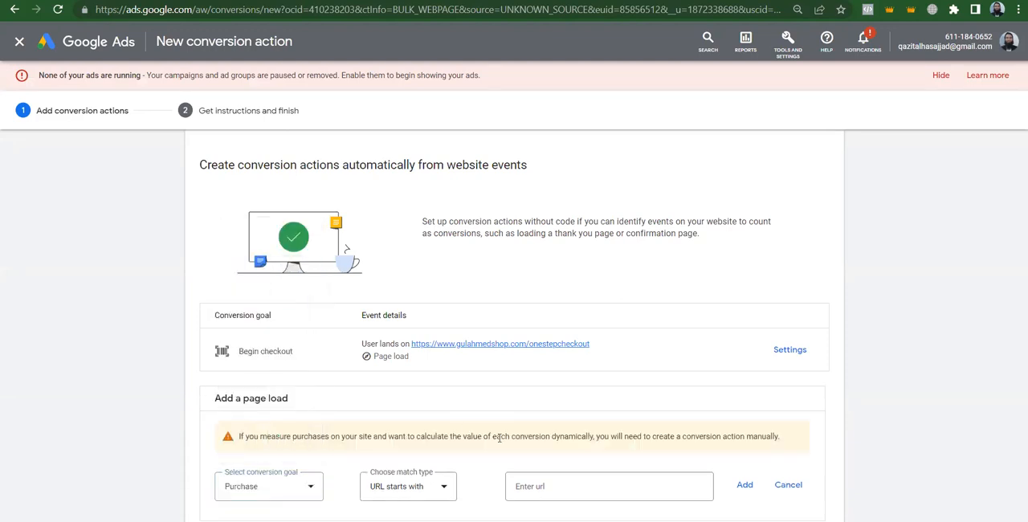
pyautogui.click(406, 487)
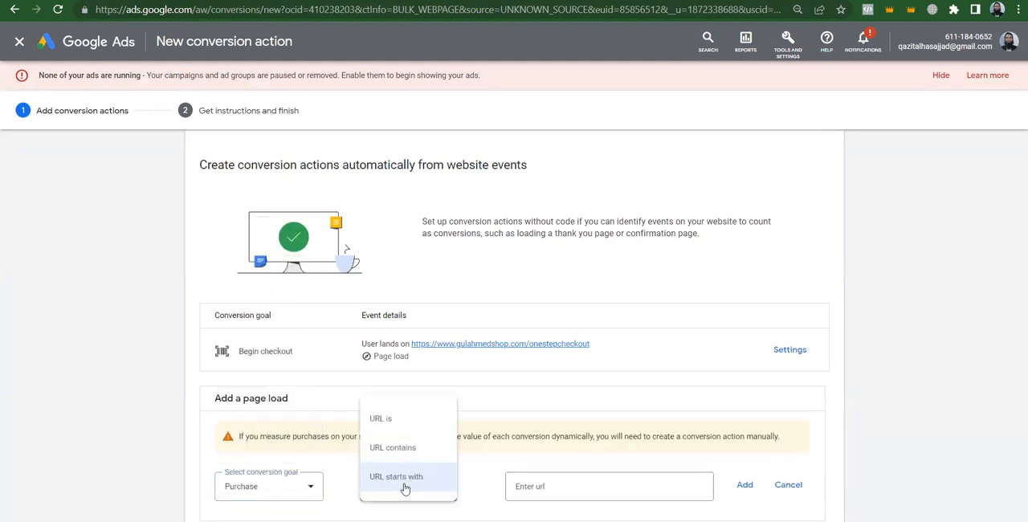
pyautogui.click(395, 421)
pyautogui.click(561, 482)
pyautogui.hotkey('ctrl', 'v')
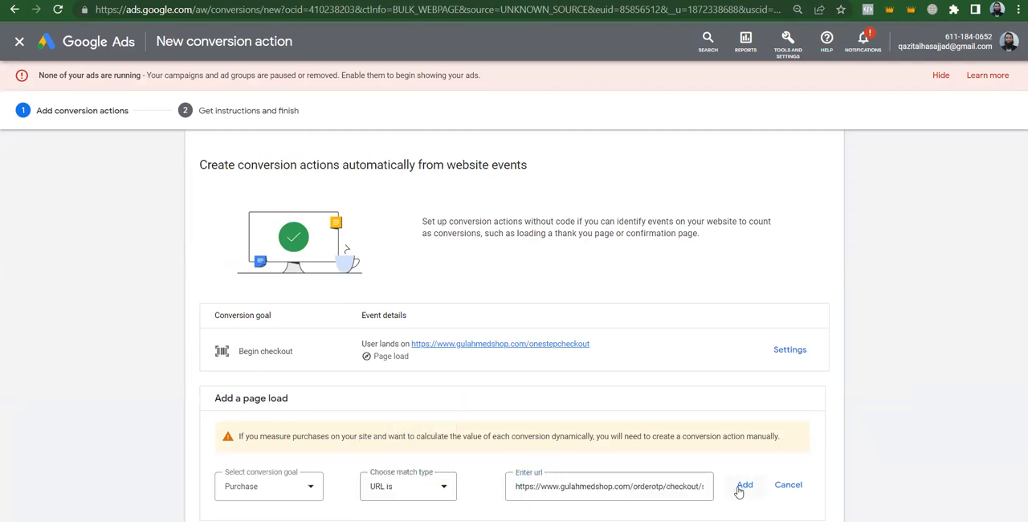
pyautogui.click(744, 485)
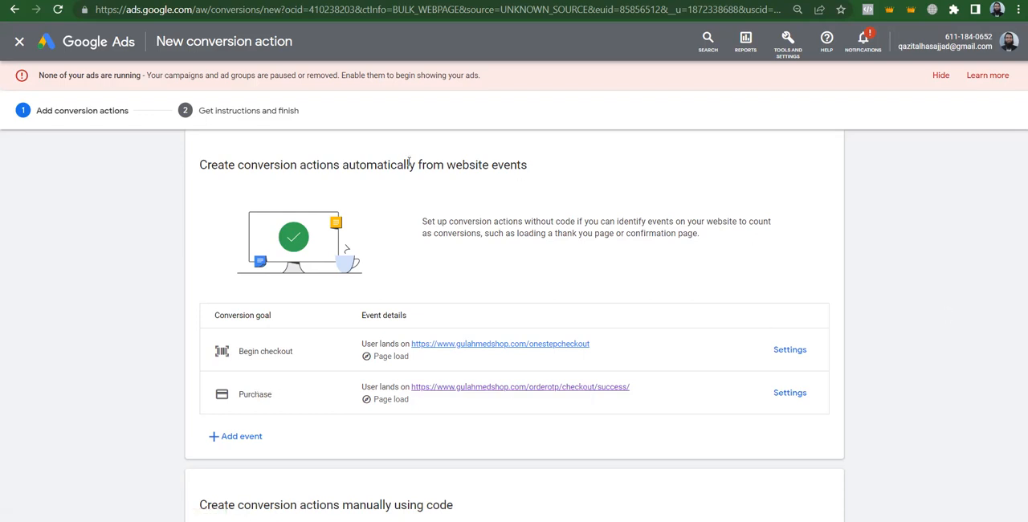
# Compare the website events with the shop's order success URL, and examine the section on creating conversion actions manually using code
pyautogui.moveTo(448, 165); pyautogui.dragTo(526, 164)
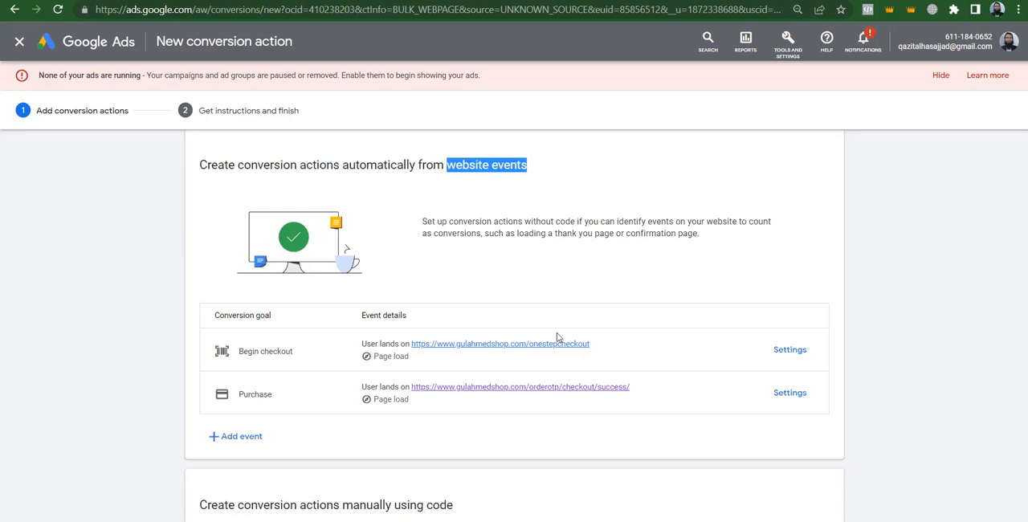
pyautogui.hotkey('ctrl', 'Tab')
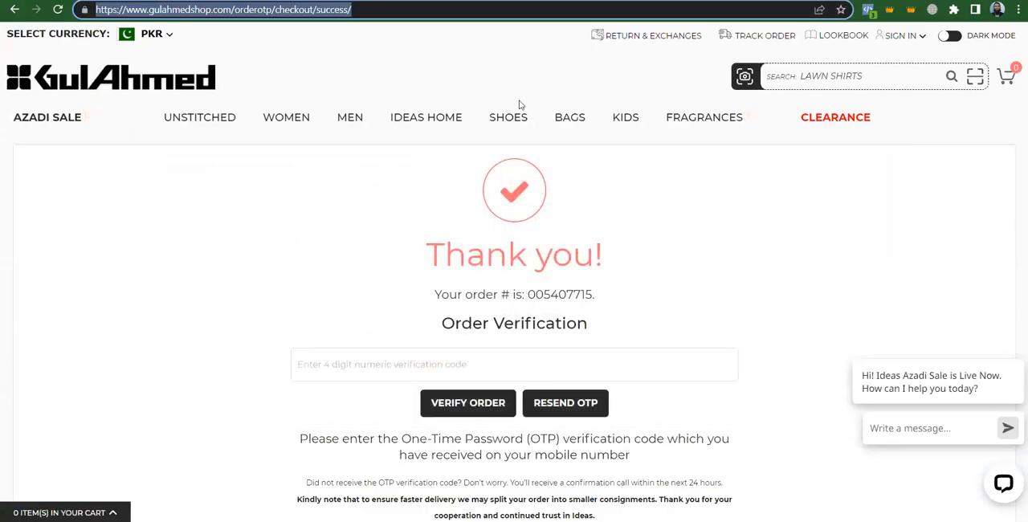
pyautogui.click(402, 13)
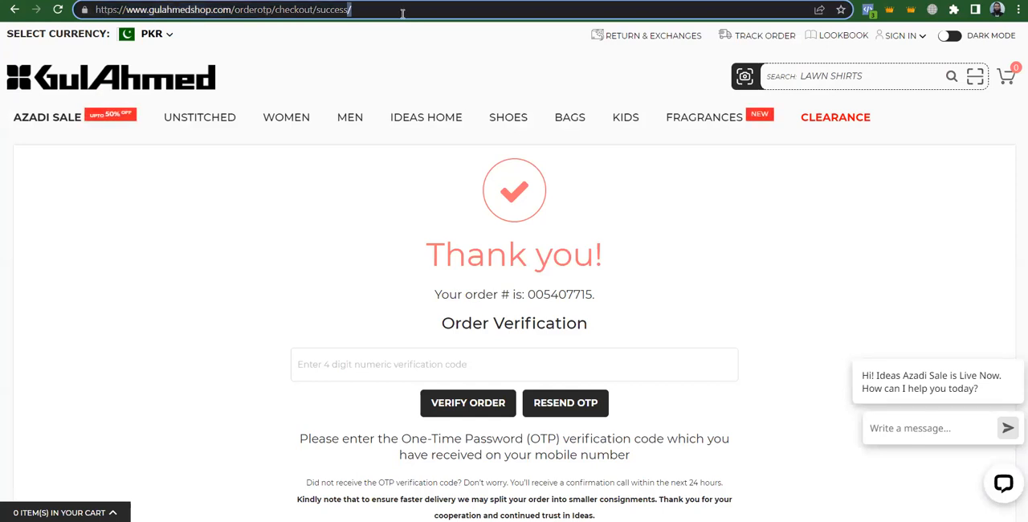
pyautogui.hotkey('ctrl', 'a')
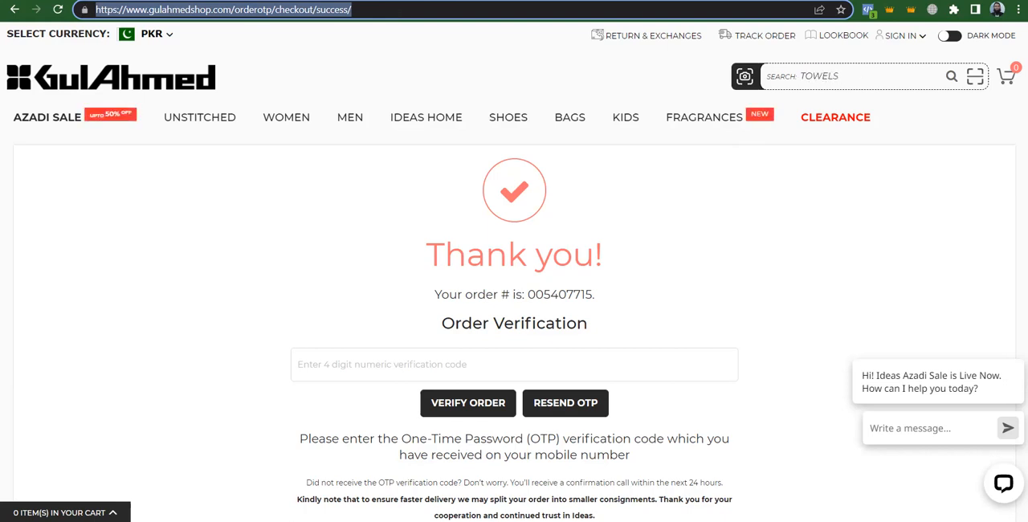
pyautogui.click(73, 1)
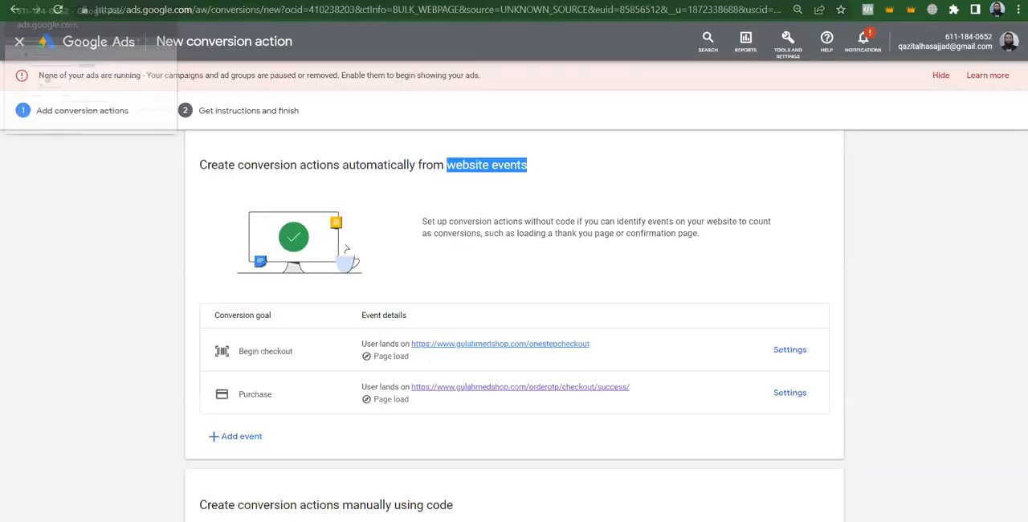
pyautogui.click(920, 328)
pyautogui.scroll(-1, 920, 327)
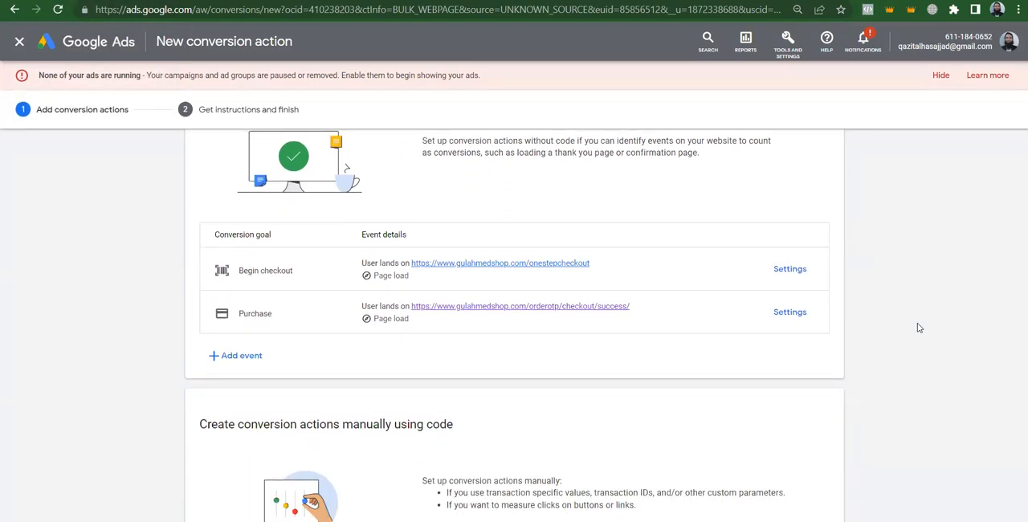
pyautogui.scroll(1, 920, 328)
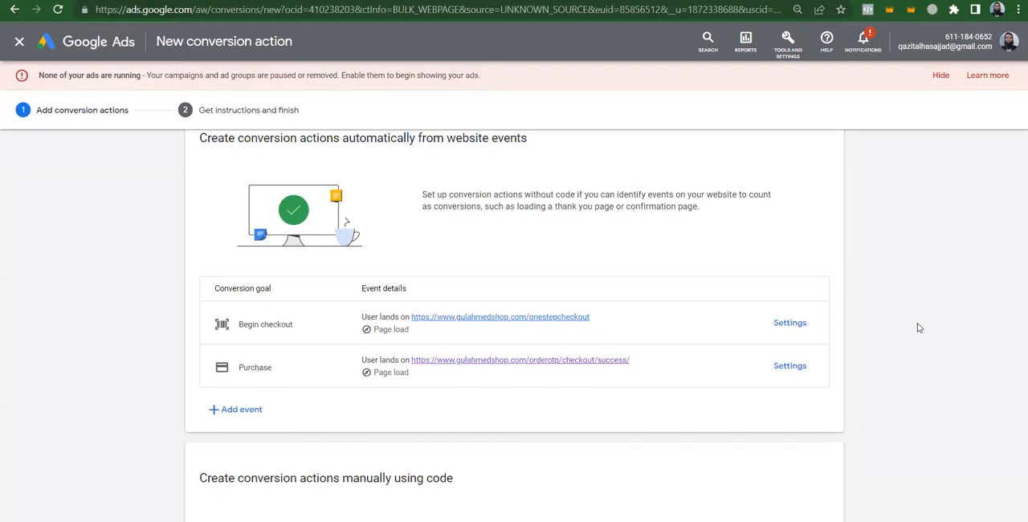
pyautogui.scroll(-3, 918, 327)
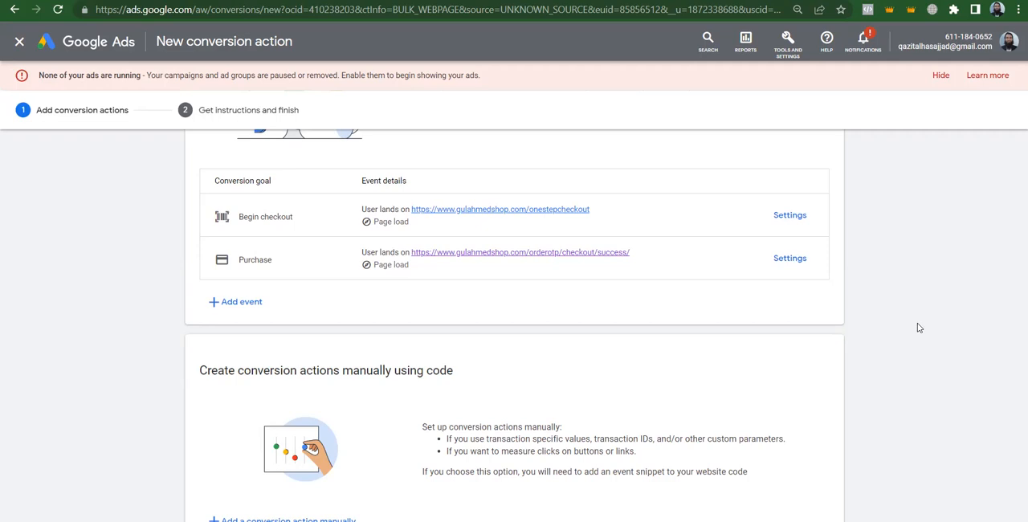
pyautogui.scroll(-1, 920, 328)
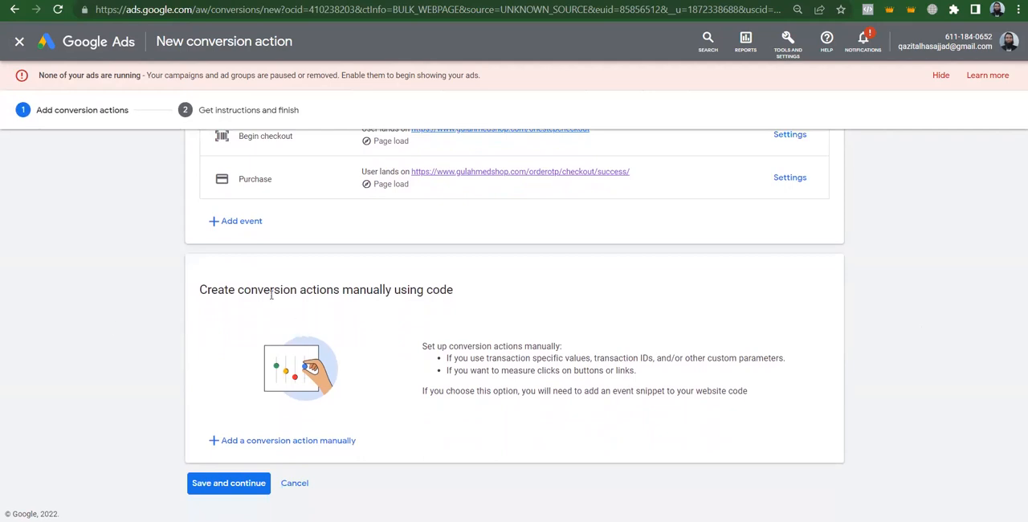
pyautogui.tripleClick(271, 296)
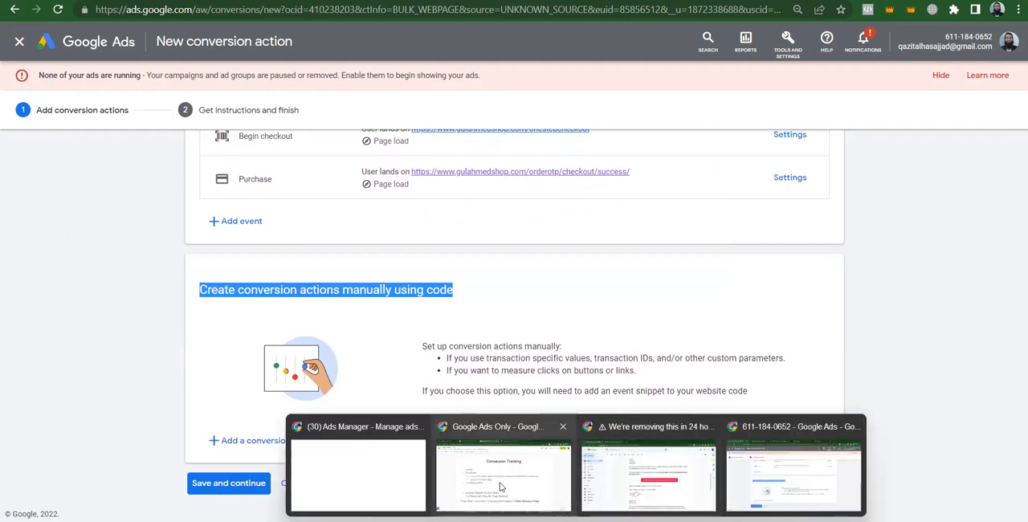
# Switch to the Google Slides deck and examine the Count of Purchase and Dynamic Purchase Value items on the Conversion Tracking slide
pyautogui.click(500, 487)
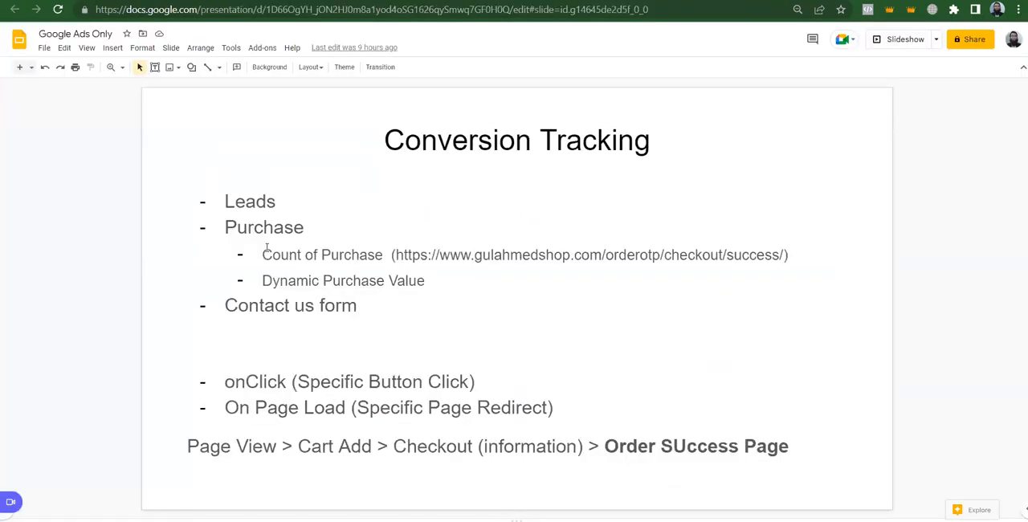
pyautogui.moveTo(264, 250); pyautogui.dragTo(375, 255)
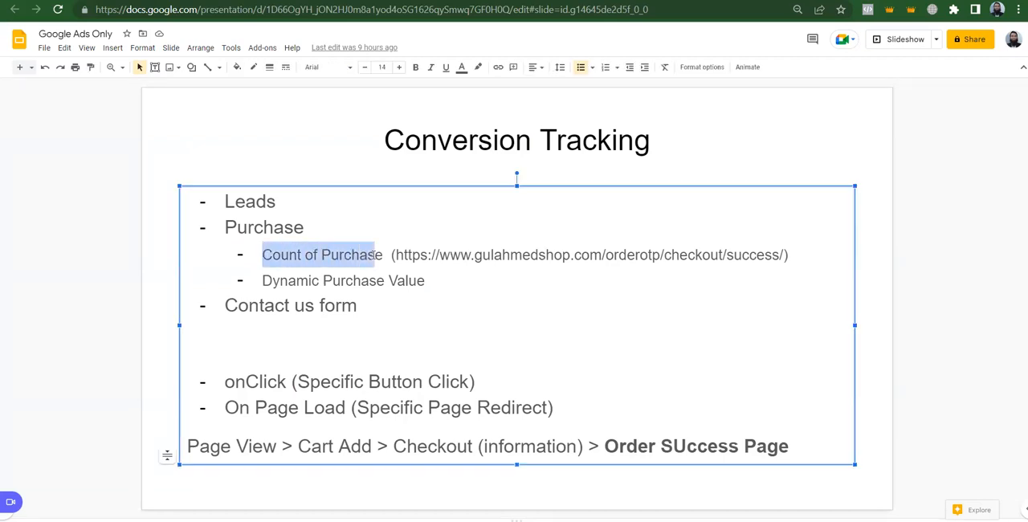
pyautogui.moveTo(378, 254); pyautogui.dragTo(434, 255)
pyautogui.click(425, 283)
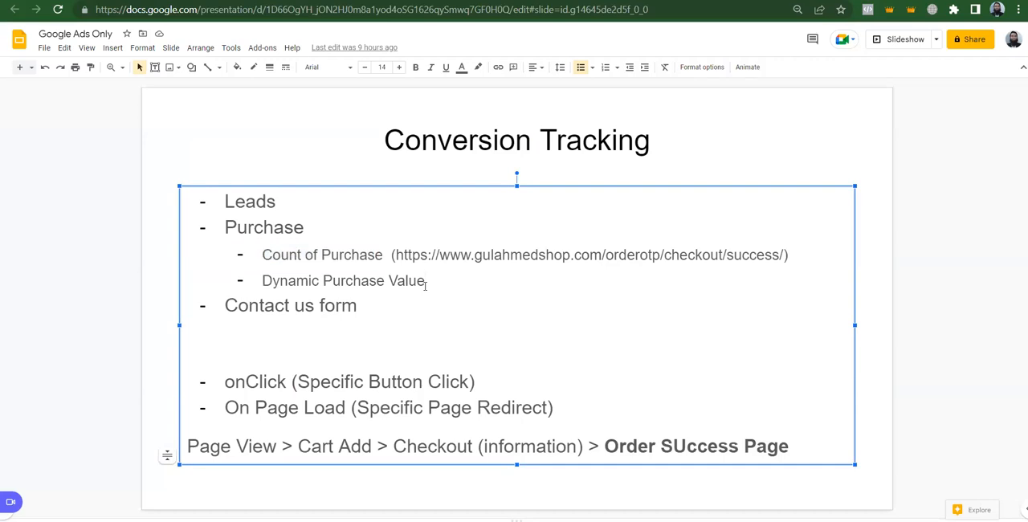
pyautogui.hotkey('ctrl', 'shift', 'Left')
pyautogui.hotkey('ctrl', 'shift', 'Left')
pyautogui.hotkey('ctrl', 'shift', 'Left')
pyautogui.hotkey('ctrl', 'shift', 'Right')
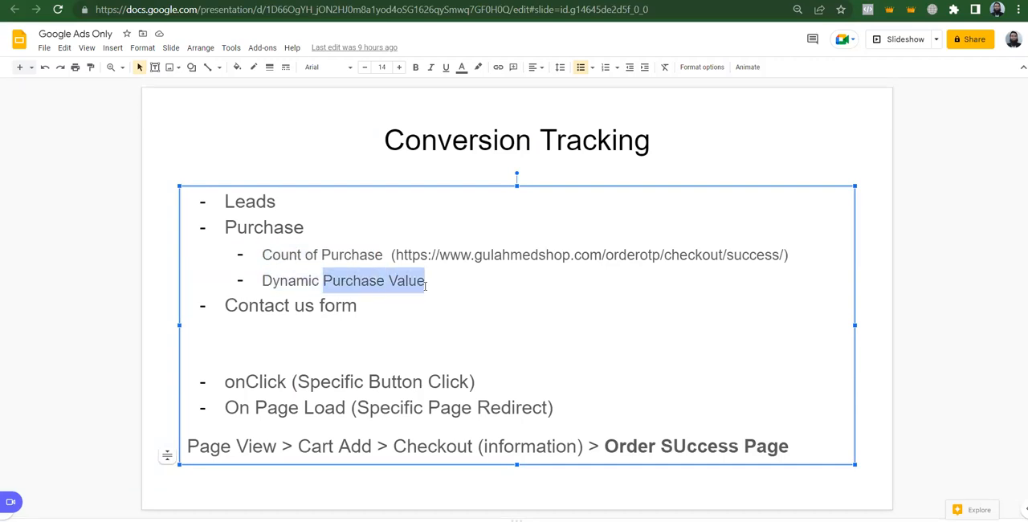
pyautogui.press('Left')
pyautogui.press('Left')
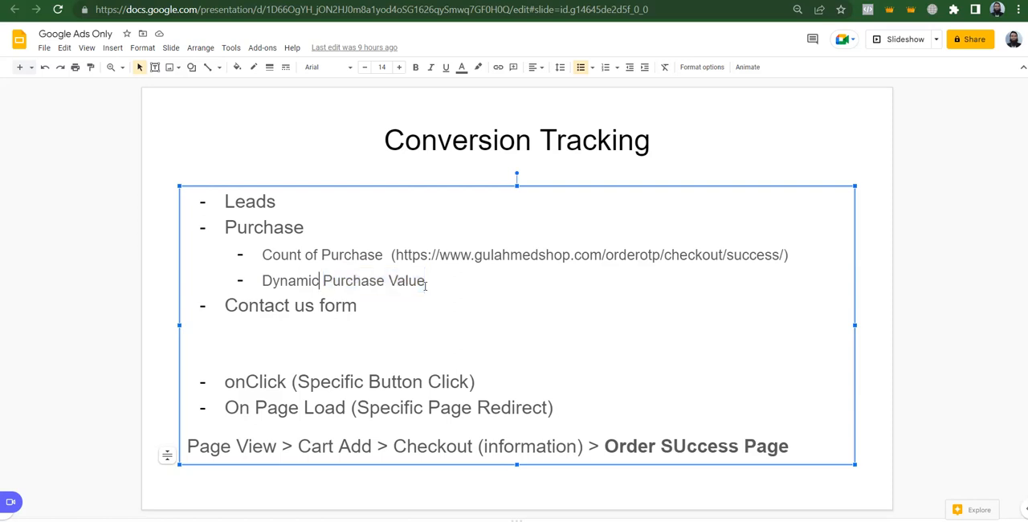
pyautogui.hotkey('ctrl', 'shift', 'Left')
pyautogui.press('Right')
pyautogui.press('Right')
# Back in Google Ads, start a manual conversion action with the Purchase goal category, keeping Purchase as its conversion name
pyautogui.hotkey('ctrl', 'Tab')
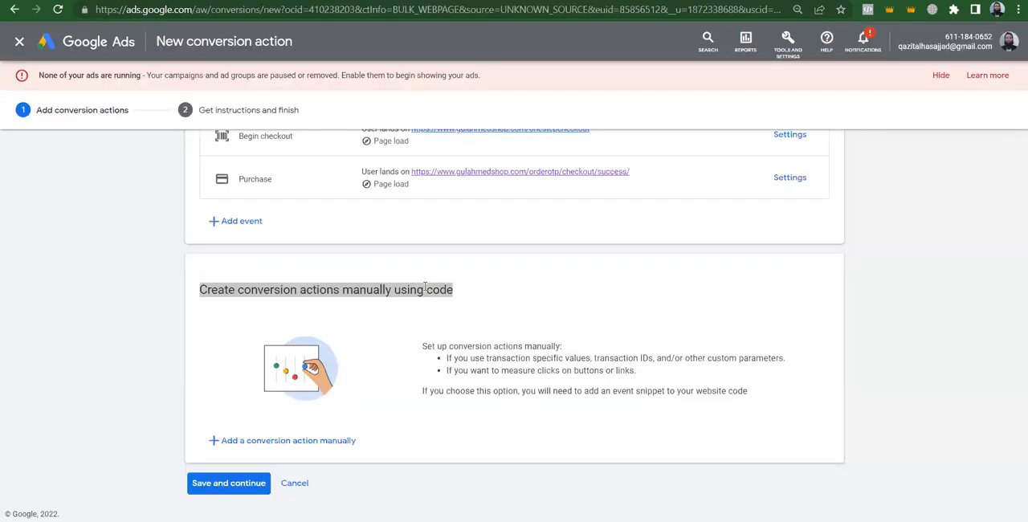
pyautogui.click(240, 448)
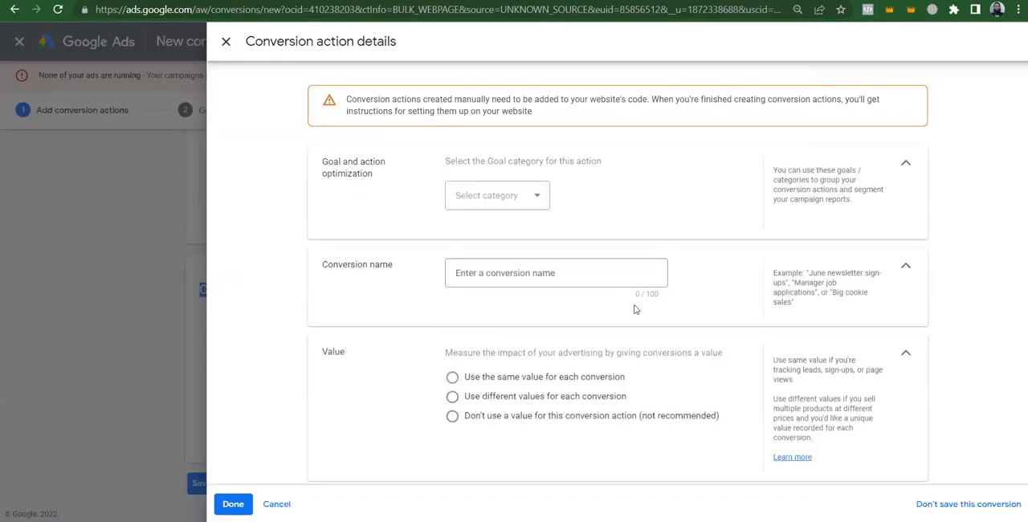
pyautogui.click(498, 201)
pyautogui.click(483, 226)
pyautogui.click(519, 320)
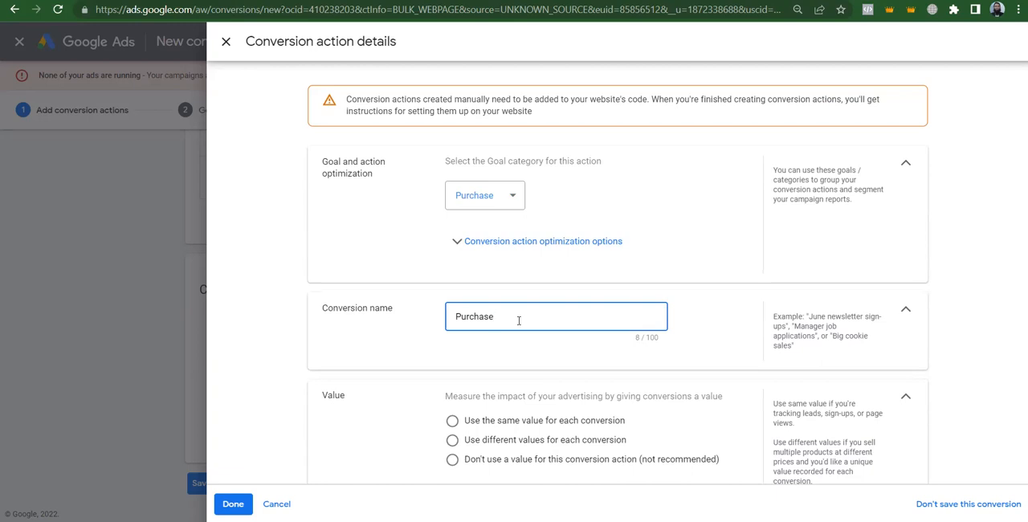
pyautogui.click(981, 237)
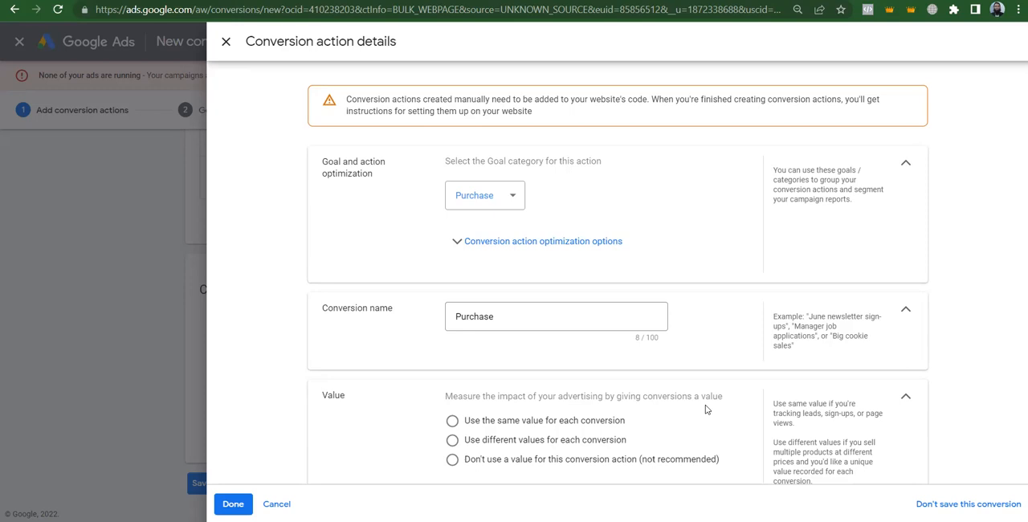
# Set the Purchase conversion action to use different values for each conversion, keeping the default value of 1 Pakistani Rupee
pyautogui.click(523, 421)
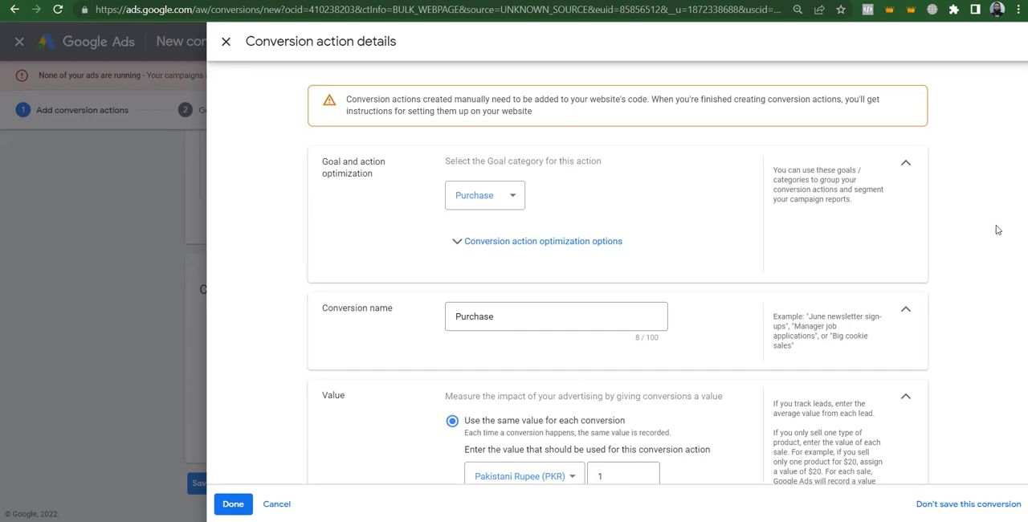
pyautogui.scroll(-3, 549, 252)
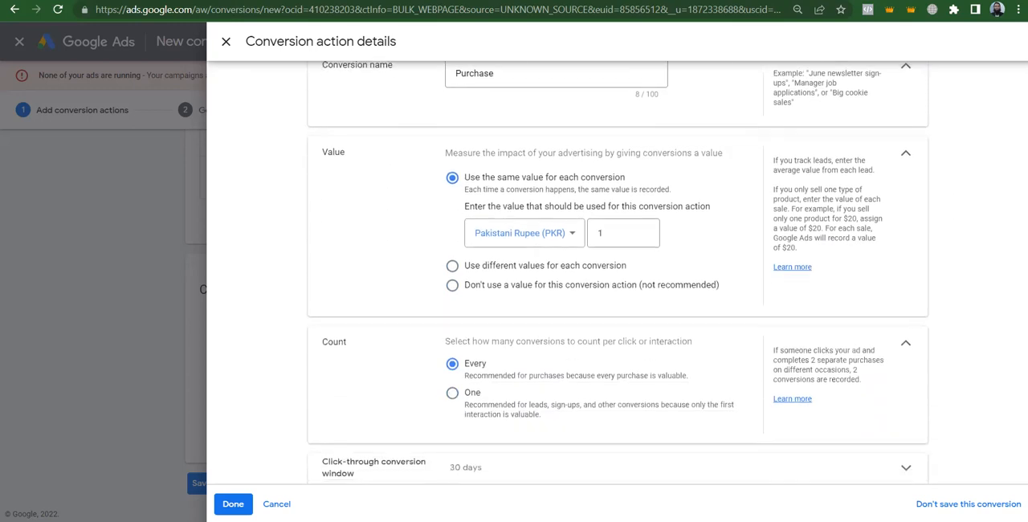
pyautogui.click(477, 266)
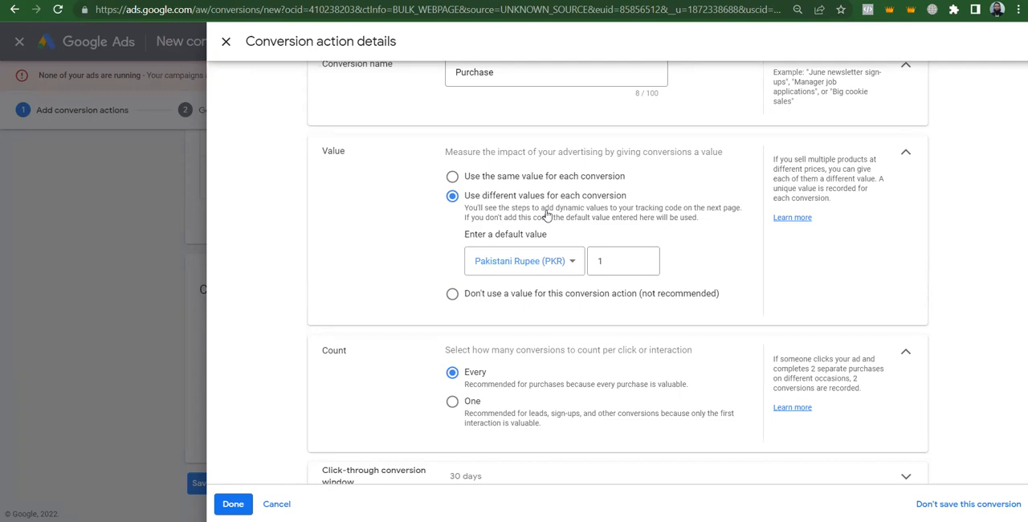
pyautogui.doubleClick(620, 257)
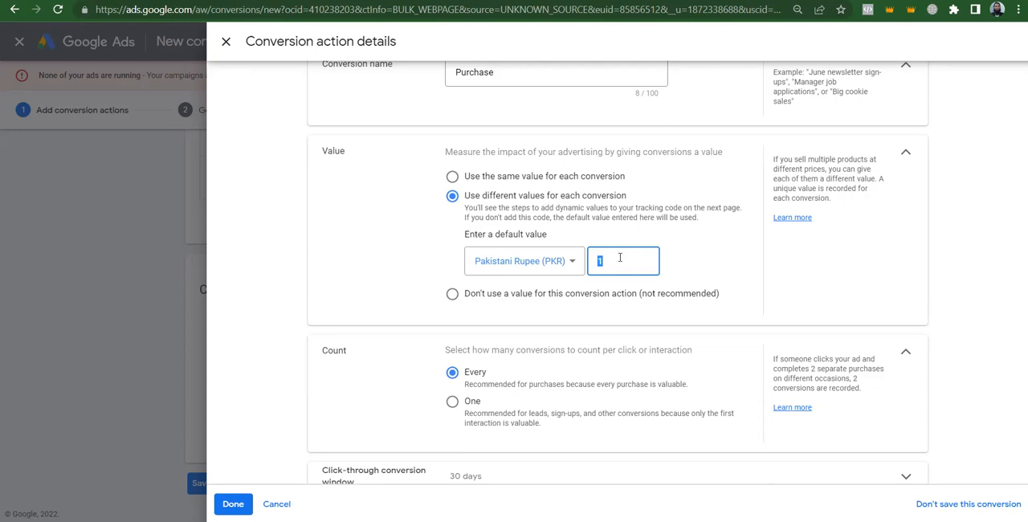
# Open the recent excel-sheet workbook in Excel, enable editing and add a new blank worksheet
pyautogui.doubleClick(334, 350)
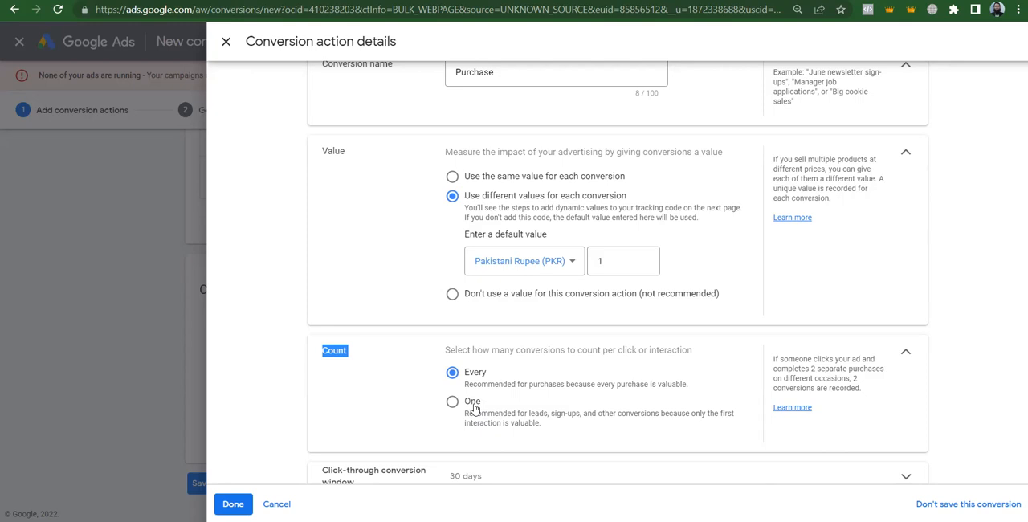
pyautogui.press('super')
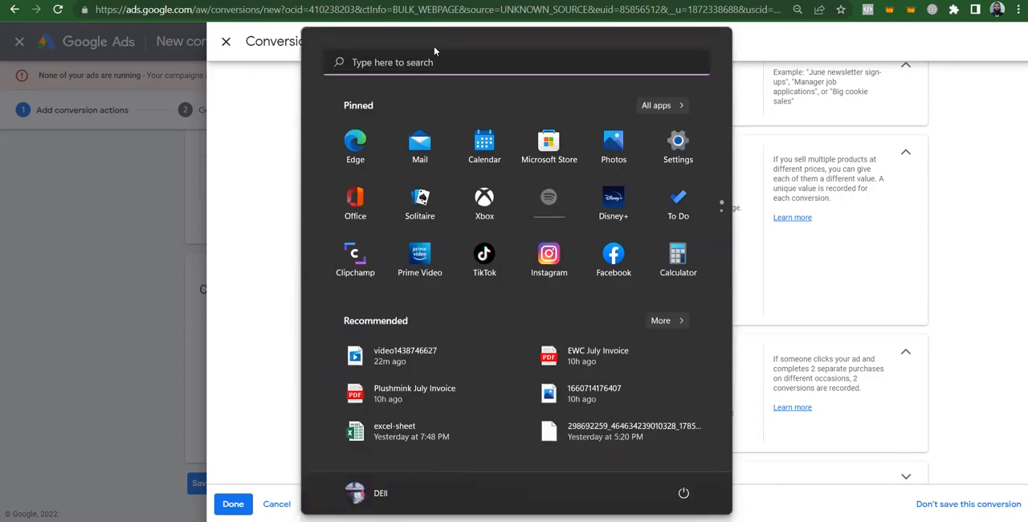
pyautogui.click(421, 438)
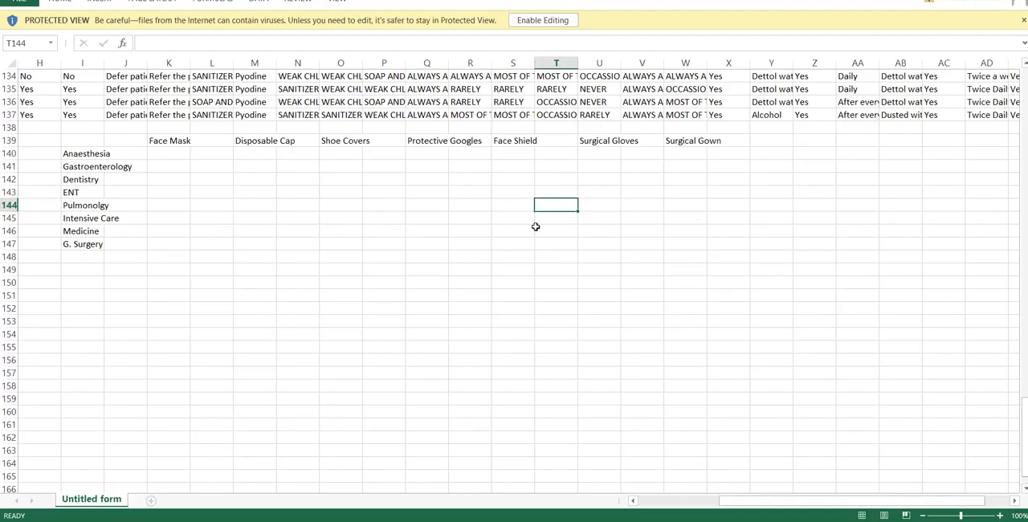
pyautogui.click(553, 22)
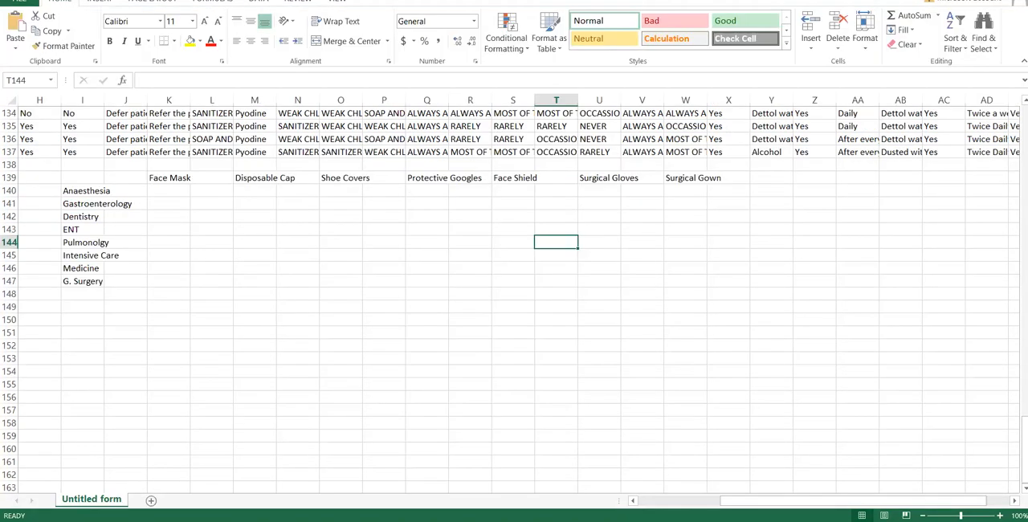
pyautogui.click(150, 500)
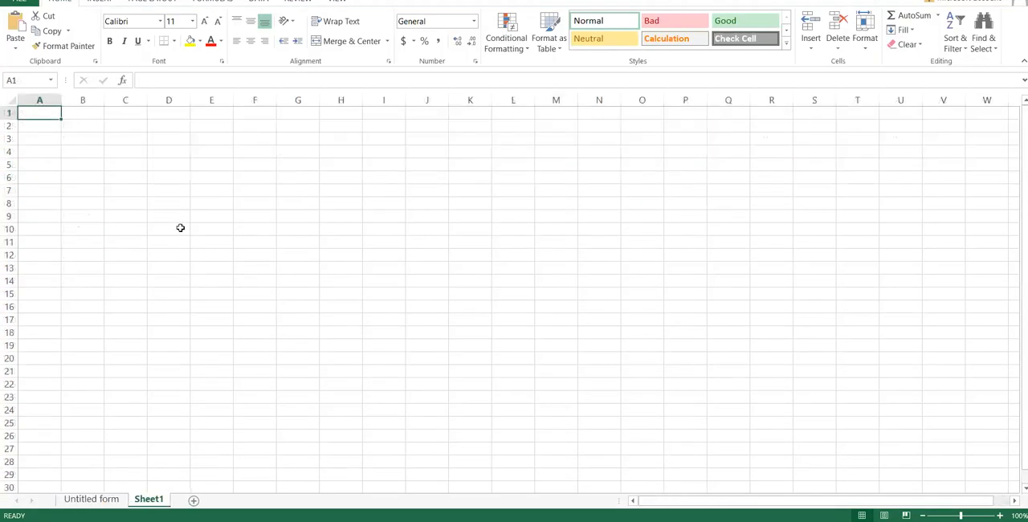
# Enter the day numbers 1 and 2 in cells D2 and E2 of the new worksheet
pyautogui.click(74, 130)
pyautogui.press('Tab')
pyautogui.press('Tab')
pyautogui.write('1')
pyautogui.press('Tab')
pyautogui.write('2')
pyautogui.press('Return')
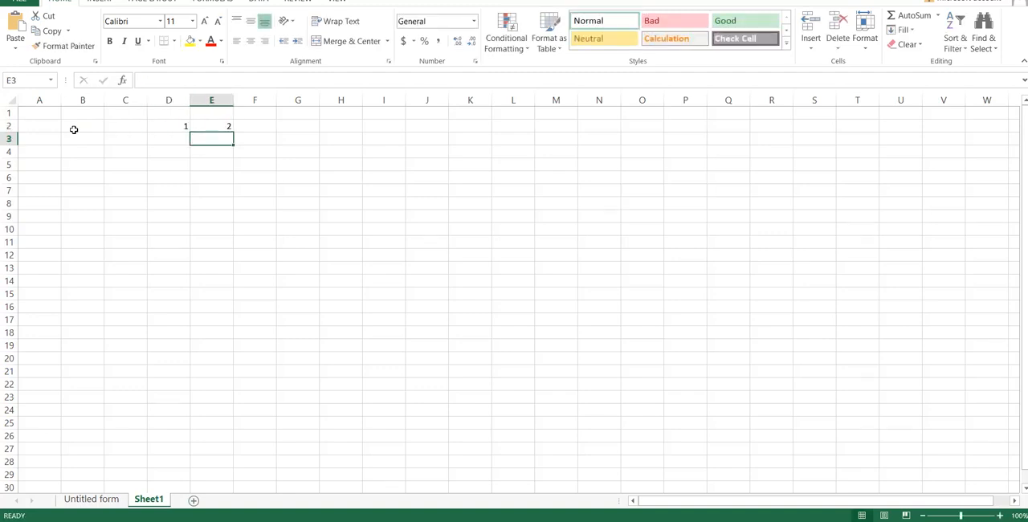
# Label the row of day numbers with Days in cell C2
pyautogui.press('Up')
pyautogui.press('Left')
pyautogui.press('Left')
pyautogui.write('Days')
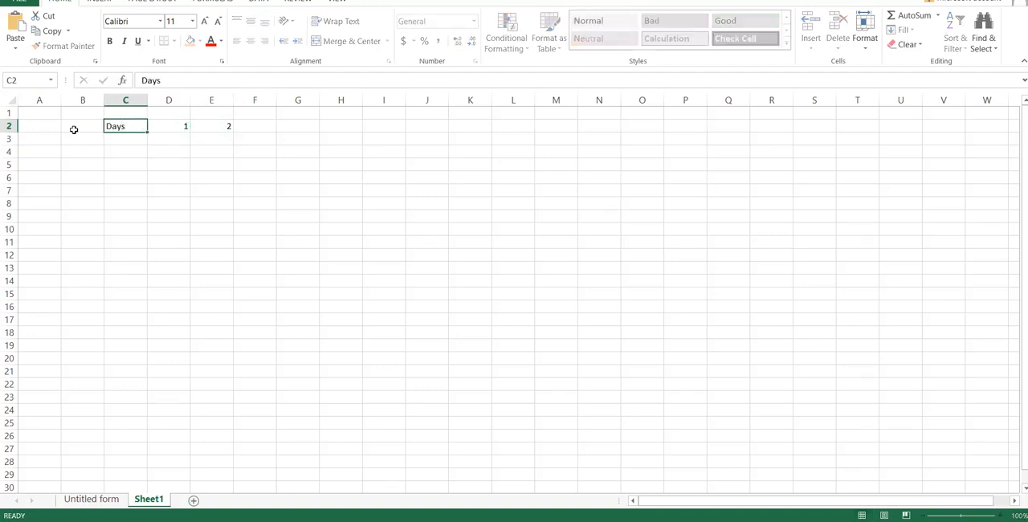
pyautogui.press('Return')
pyautogui.moveTo(620, 520)
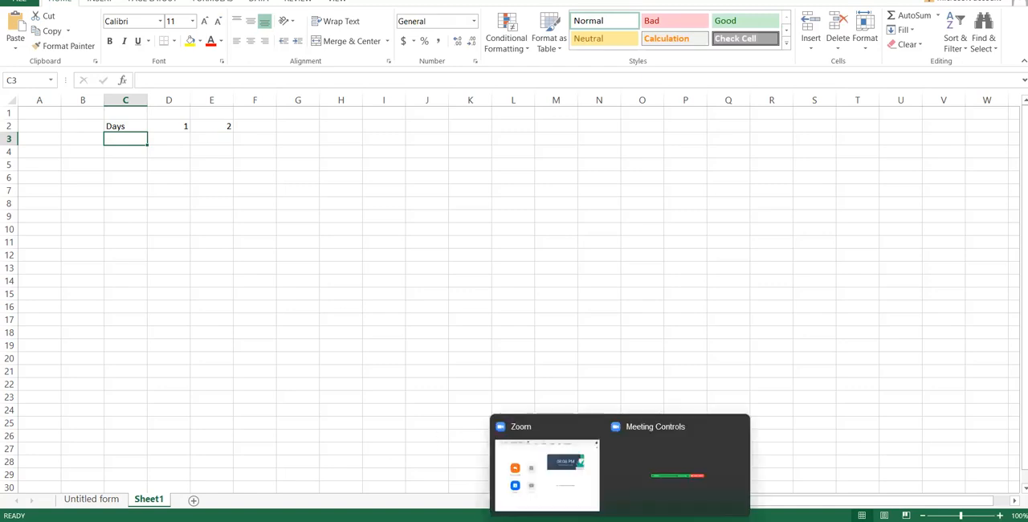
pyautogui.click(624, 478)
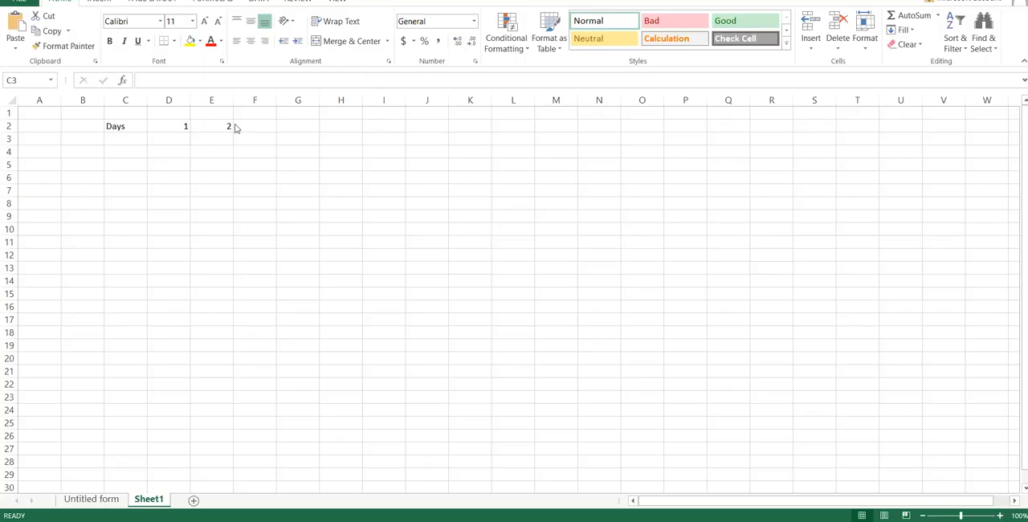
# Continue the day numbers with 3, 4 and 5 in cells F2, G2 and H2
pyautogui.click(257, 125)
pyautogui.write('3')
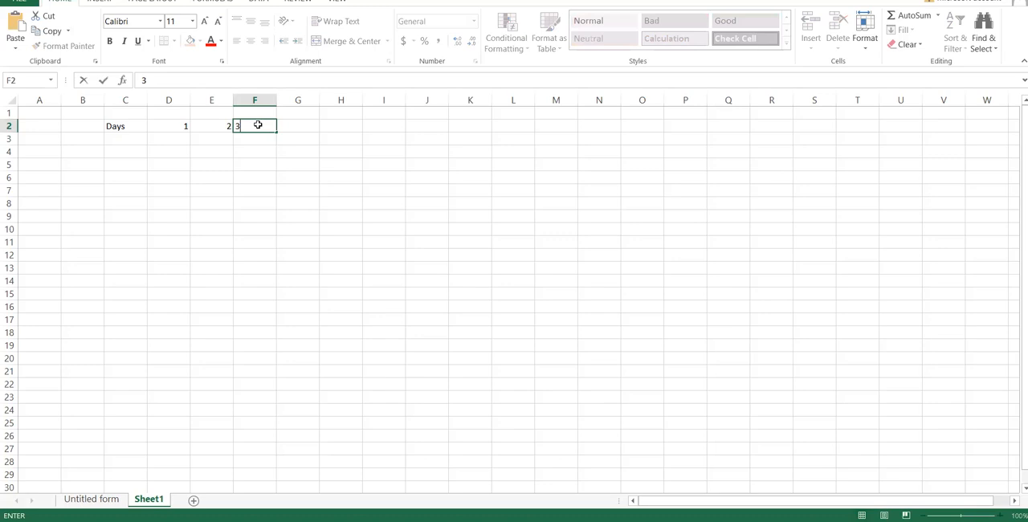
pyautogui.press('Tab')
pyautogui.write('4')
pyautogui.press('Return')
pyautogui.press('Up')
pyautogui.press('Right')
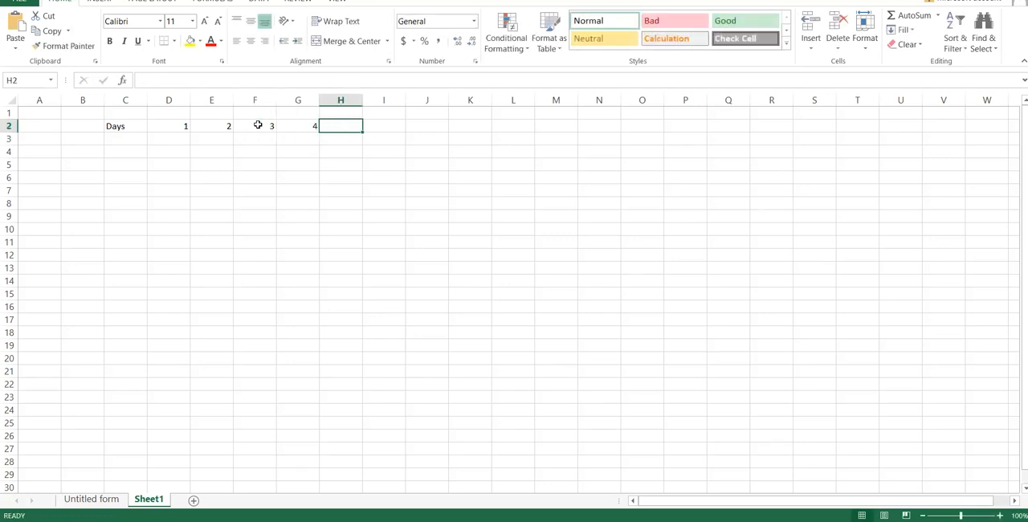
pyautogui.write('5')
# Enter Purchase in cell D3 beneath day 1
pyautogui.press('Left')
pyautogui.press('Left')
pyautogui.press('Left')
pyautogui.press('Left')
pyautogui.press('Left')
pyautogui.press('Left')
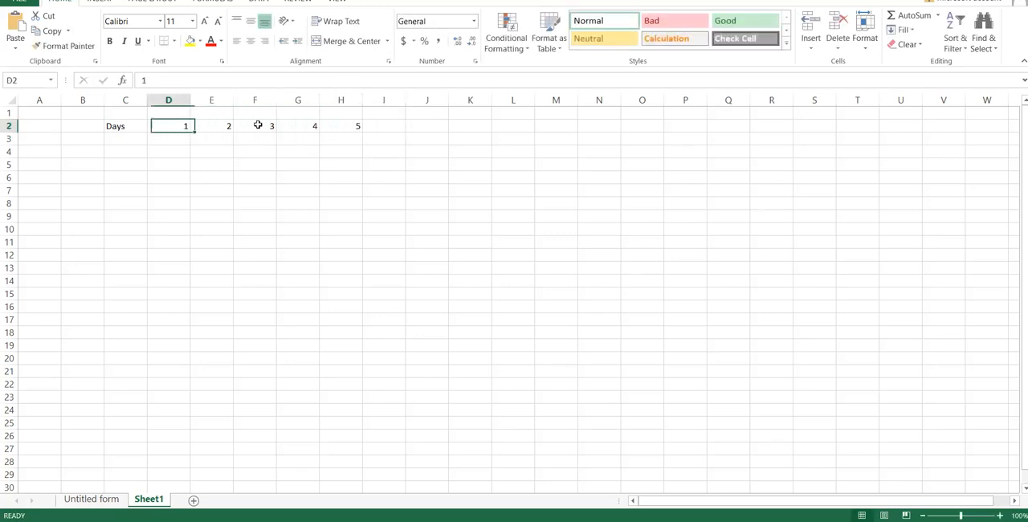
pyautogui.press('Down')
pyautogui.press('Right')
pyautogui.press('Right')
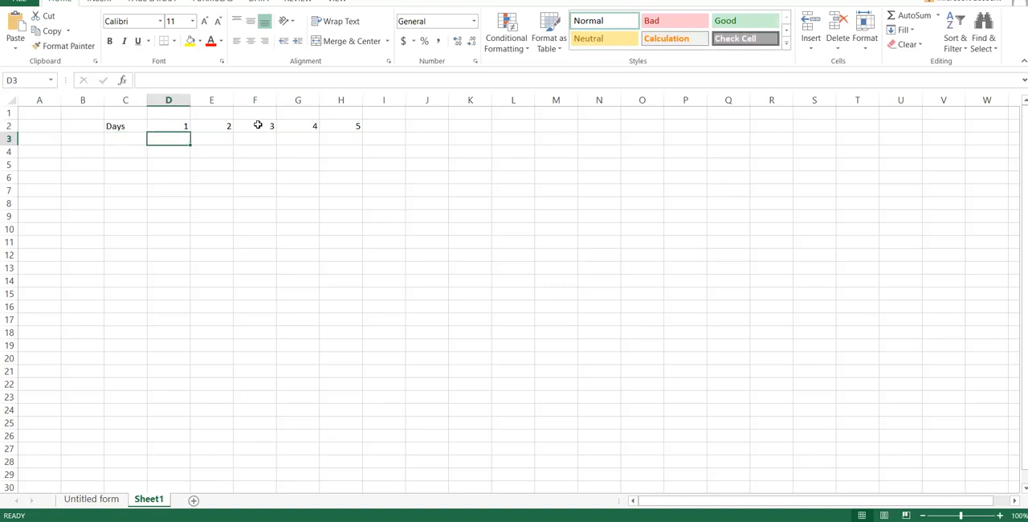
pyautogui.press('Left')
pyautogui.press('Right')
pyautogui.write('Purchase')
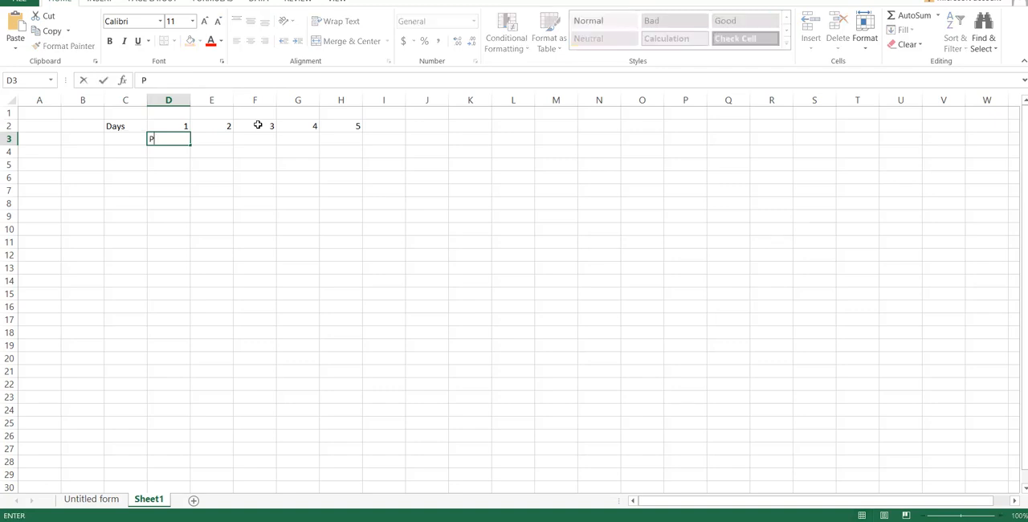
pyautogui.press('Return')
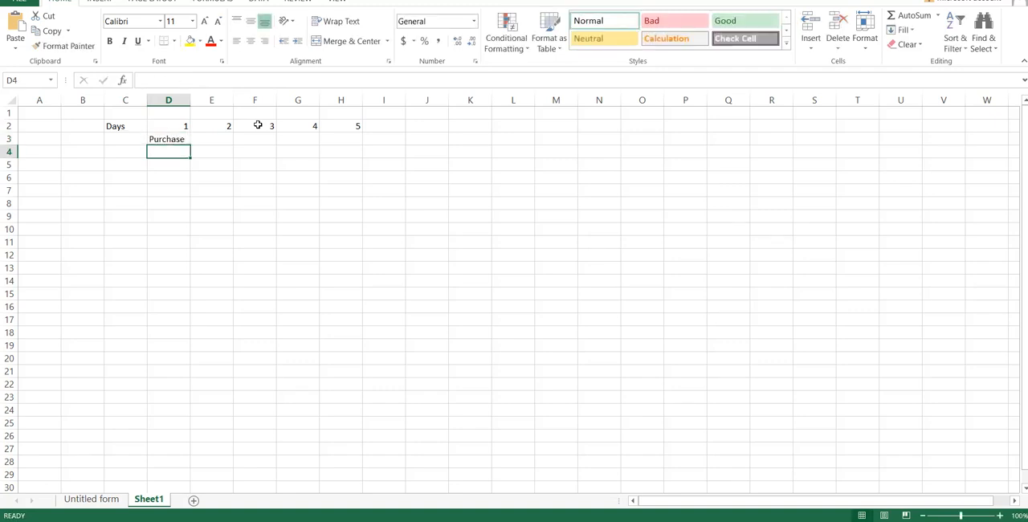
pyautogui.press('Up')
pyautogui.press('Up')
pyautogui.press('Left')
pyautogui.press('Down')
pyautogui.press('Down')
pyautogui.press('Right')
pyautogui.press('Right')
pyautogui.press('Right')
pyautogui.press('Right')
pyautogui.press('Right')
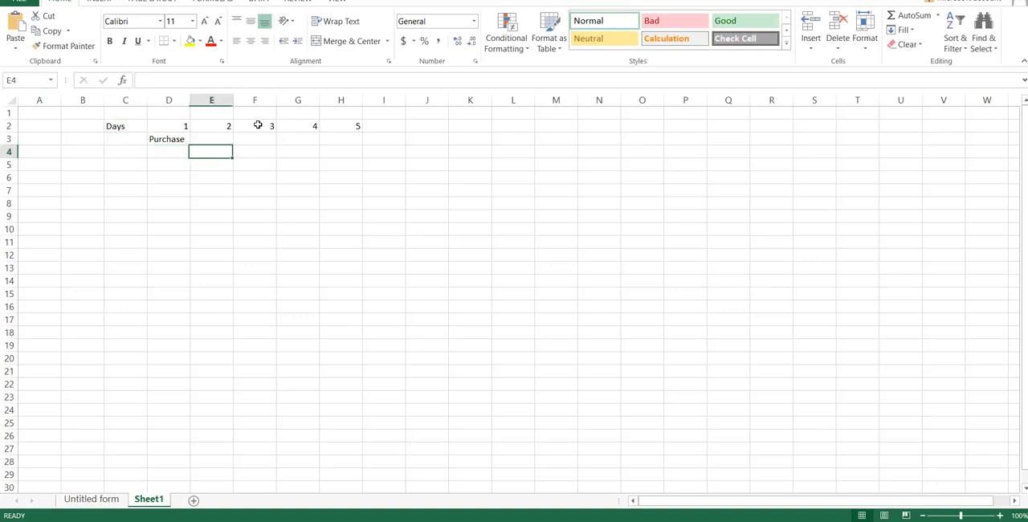
pyautogui.press('Up')
pyautogui.press('Left')
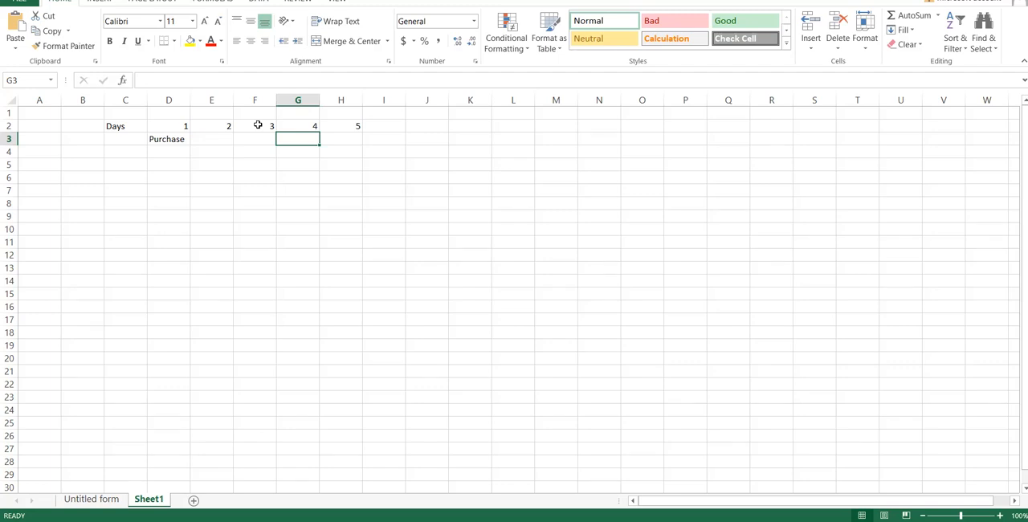
pyautogui.press('Left')
pyautogui.press('Left')
pyautogui.press('Left')
pyautogui.press('Left')
pyautogui.press('Right')
pyautogui.press('Right')
pyautogui.press('Right')
pyautogui.press('Right')
pyautogui.press('Right')
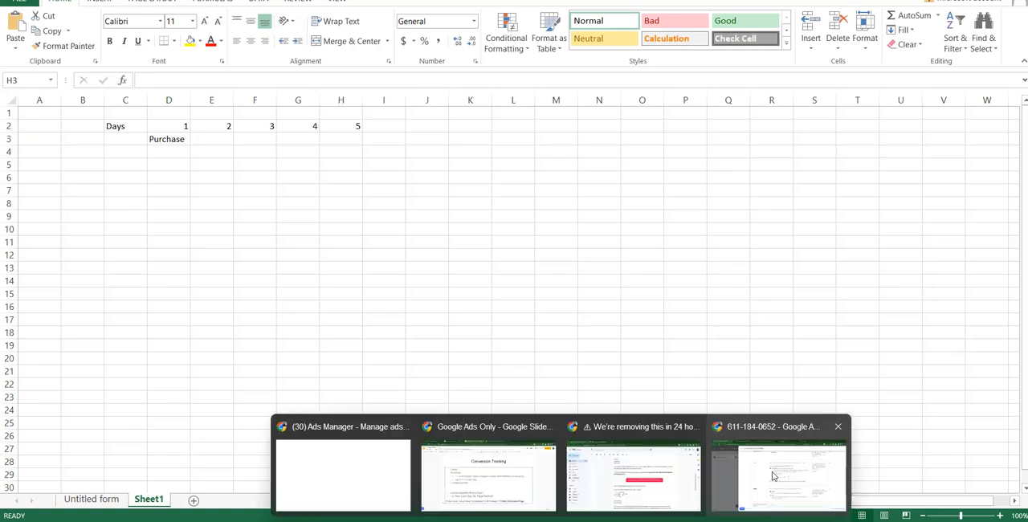
# Switch to Google Ads to review the Count options Every and One for the Purchase conversion action, and return to the Excel worksheet
pyautogui.click(776, 478)
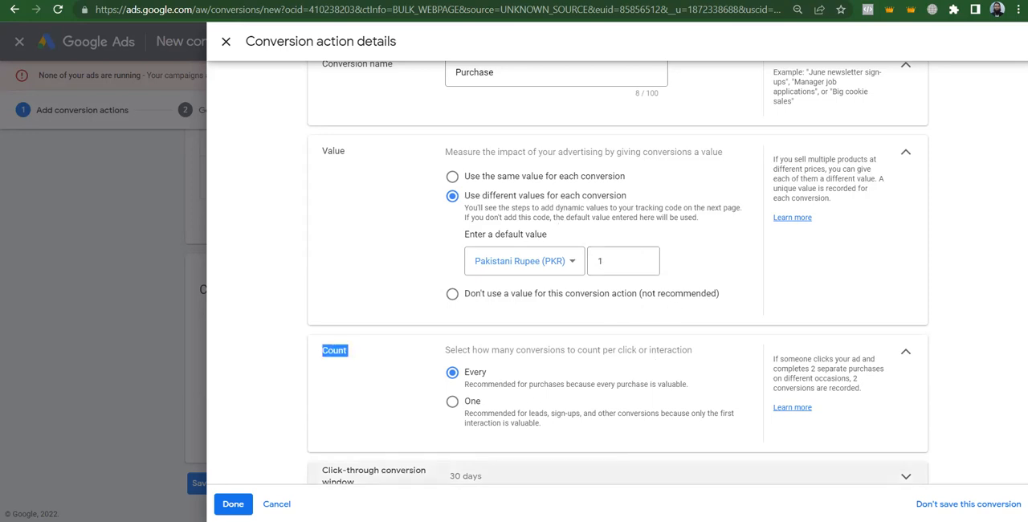
pyautogui.click(659, 447)
# Enter Purcahse in cell G3 beneath day 4
pyautogui.click(247, 140)
pyautogui.press('Right')
pyautogui.press('Right')
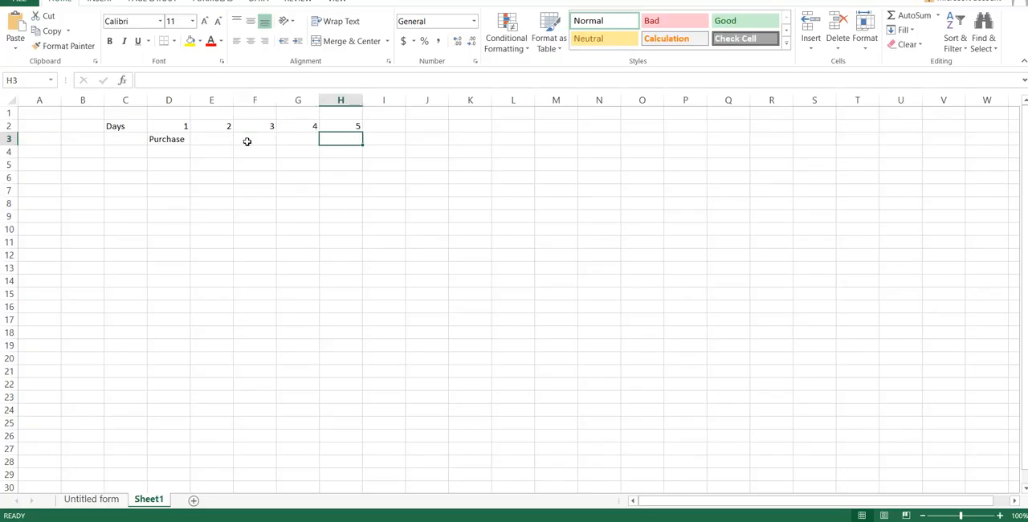
pyautogui.press('Left')
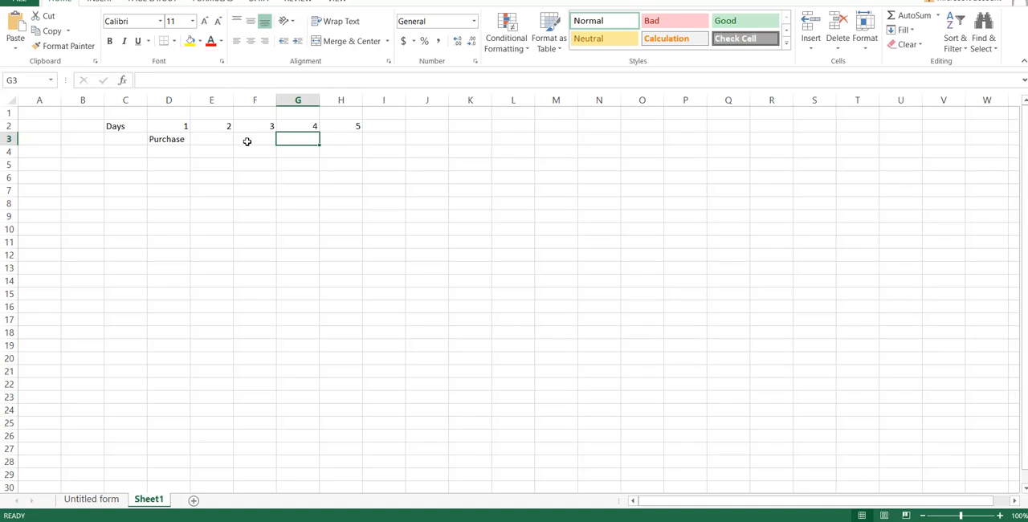
pyautogui.write('Purcahse')
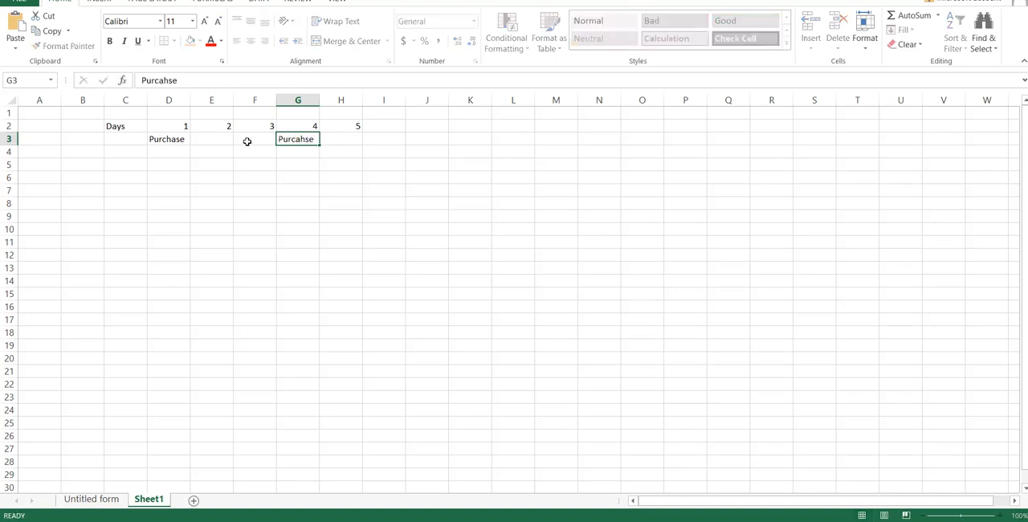
pyautogui.press('Return')
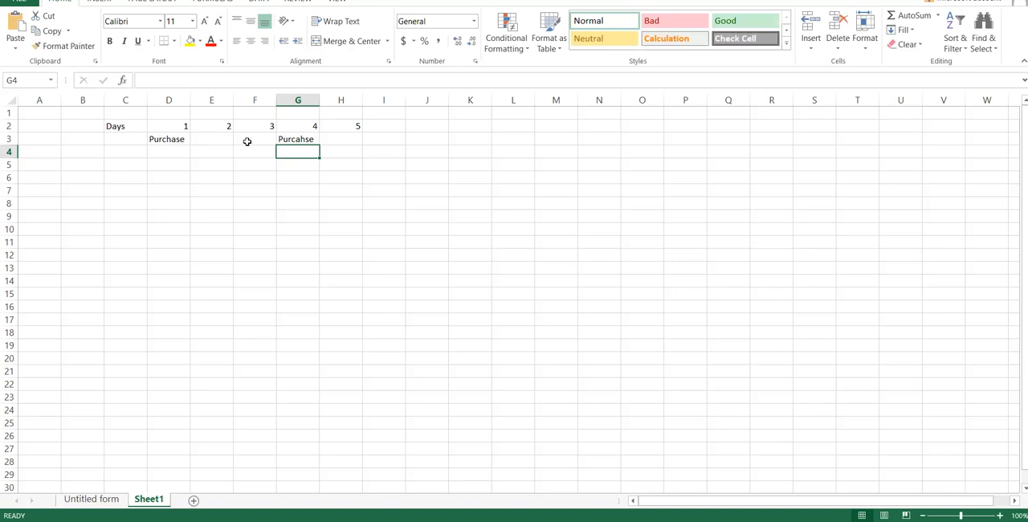